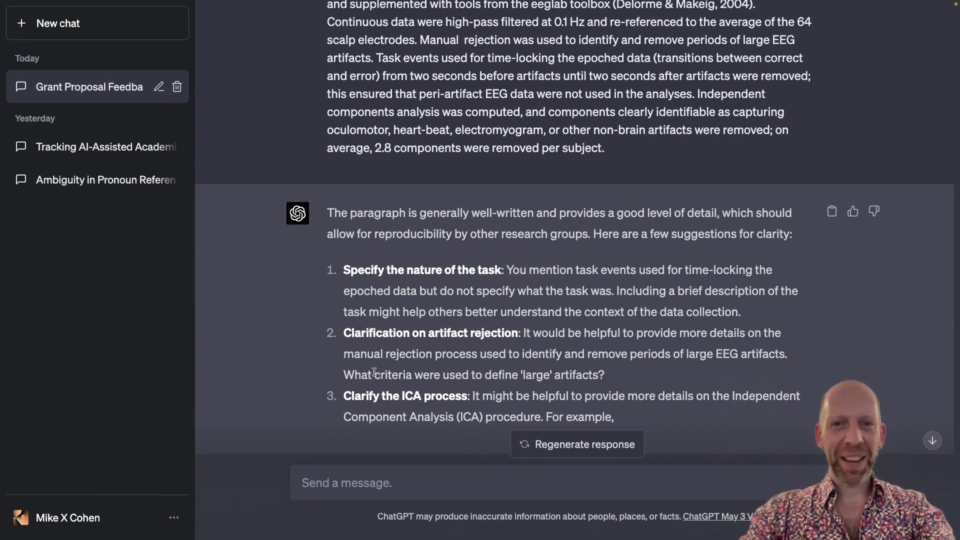
# Step: Ask ChatGPT the question "What is writer's block?"
pyautogui.write("What is writer'")
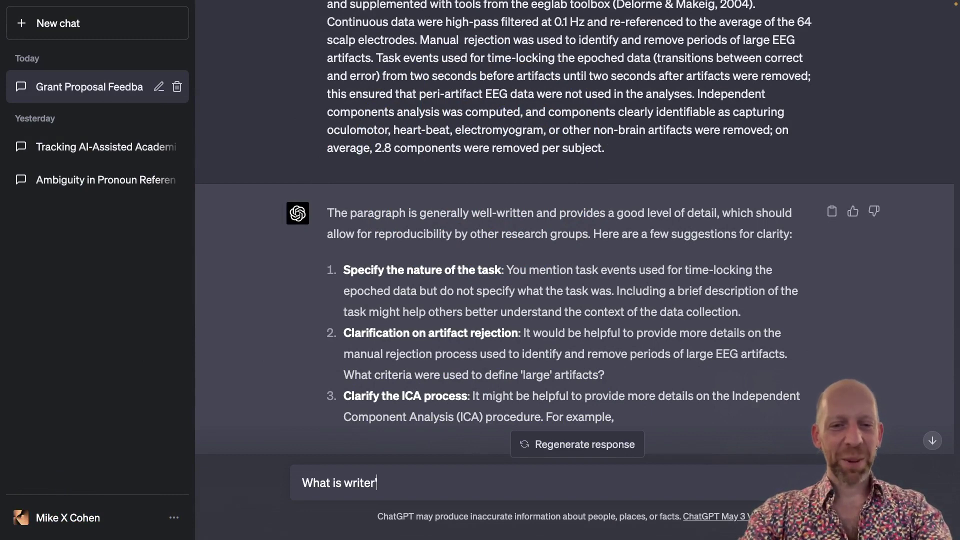
pyautogui.write('s block?')
pyautogui.press('Return')
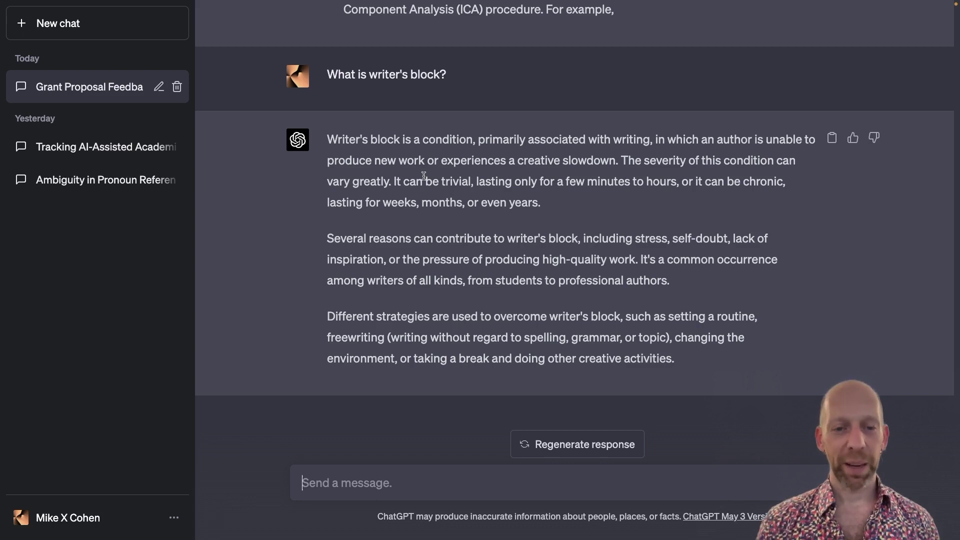
# Step: Paste the opening-paragraph request on sleep and second language learning, highlighting its audience and opening wording
pyautogui.write('Please write the opening paragraph of a scientific paper about the role of sleep in second language learning. The target audience is researchers in the field. The paragraph should open with a sentence about the general importance of language learning, then talk about sleep and cognition, and close with a statement that we don’t know that much about the role of sleep and second language acquisition, but it’s important to understand given increasing globalization.')
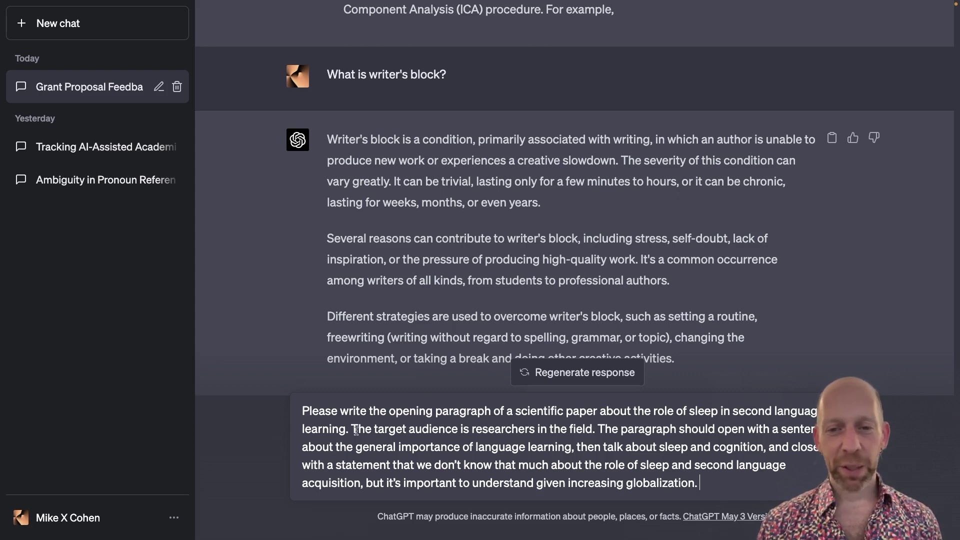
pyautogui.moveTo(358, 430); pyautogui.dragTo(596, 431)
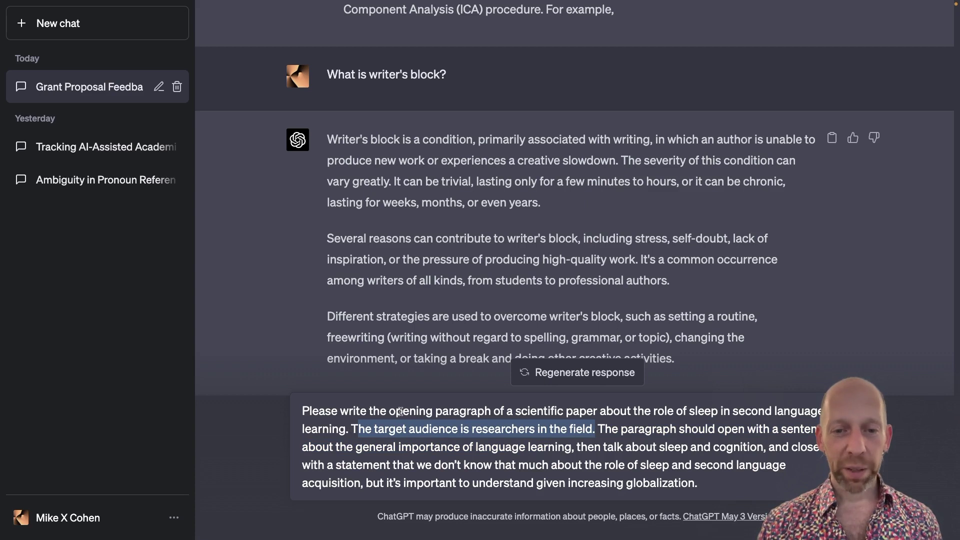
pyautogui.moveTo(399, 411); pyautogui.dragTo(570, 420)
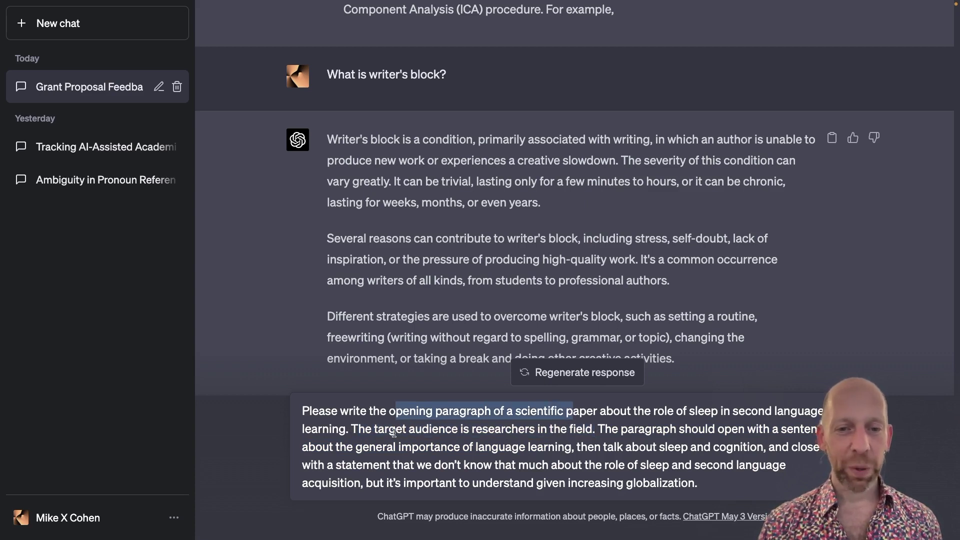
pyautogui.moveTo(385, 428); pyautogui.dragTo(561, 431)
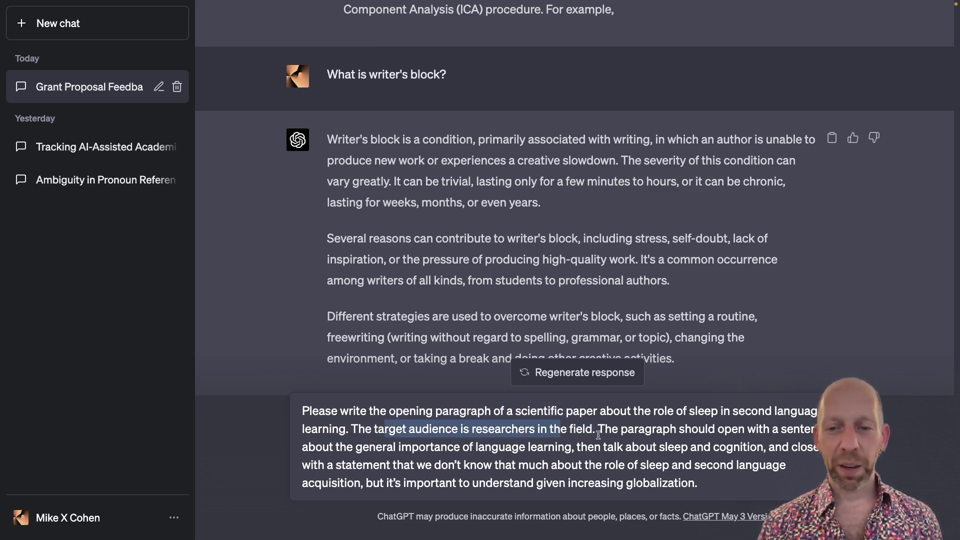
pyautogui.moveTo(621, 429); pyautogui.dragTo(440, 441)
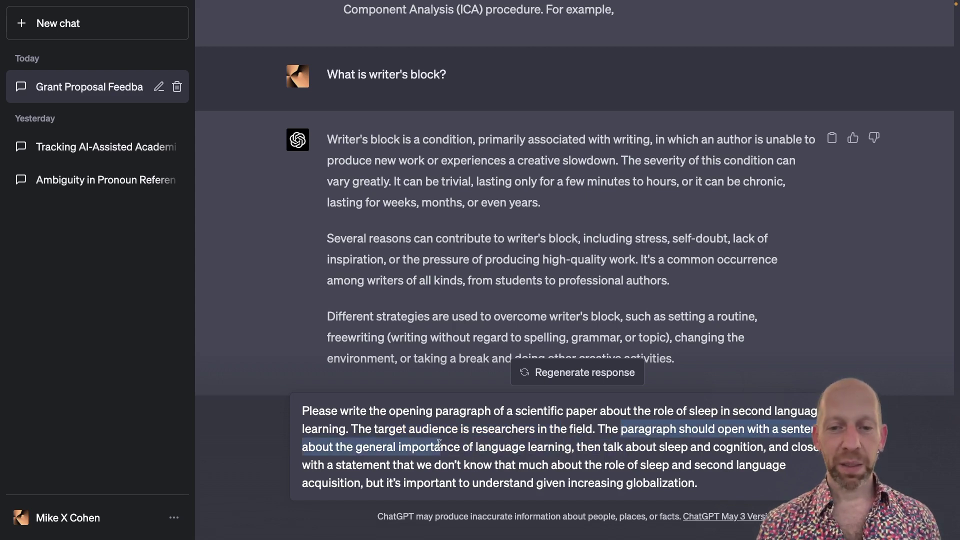
pyautogui.click(498, 442)
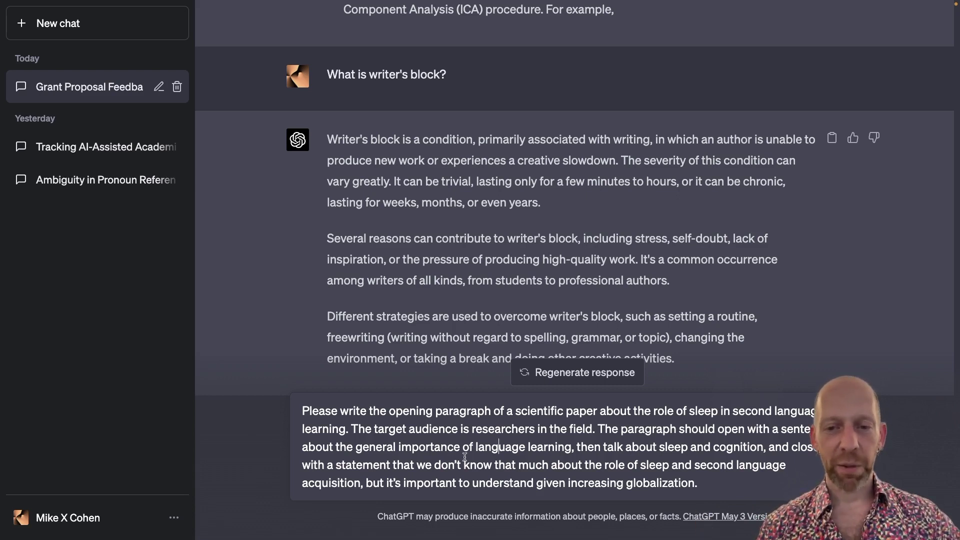
# Step: Highlight the globalization closing-statement instruction, then send the request
pyautogui.moveTo(668, 483); pyautogui.dragTo(574, 451)
pyautogui.click(633, 467)
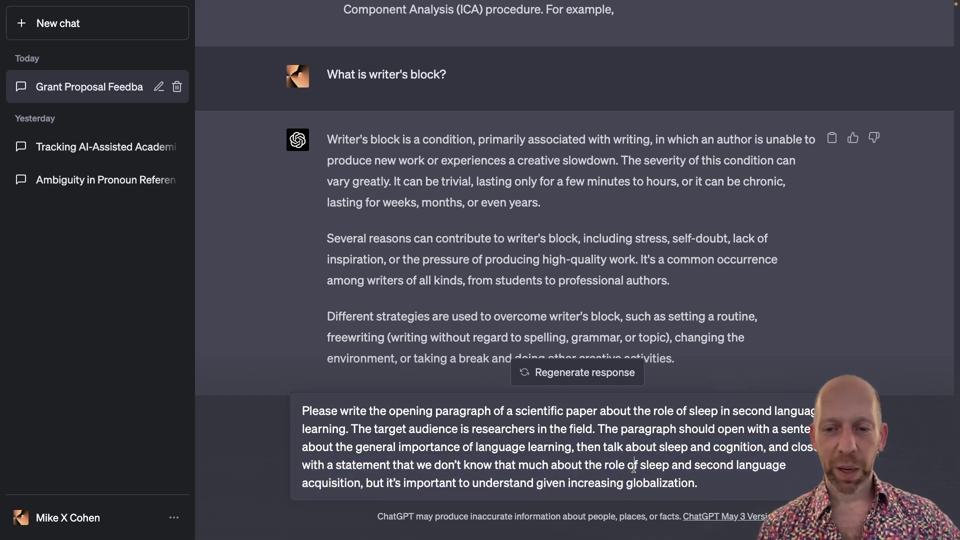
pyautogui.moveTo(698, 483); pyautogui.dragTo(632, 463)
pyautogui.click(656, 436)
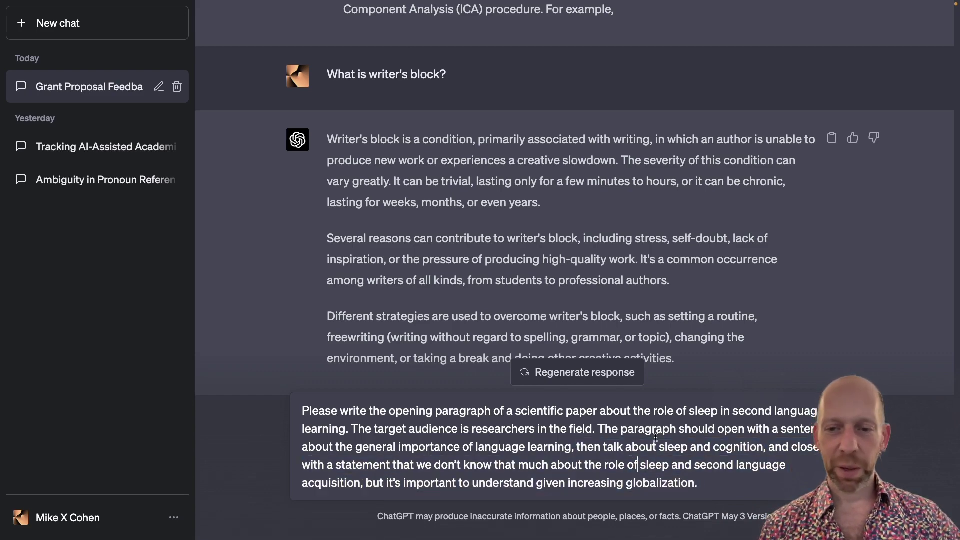
pyautogui.press('Return')
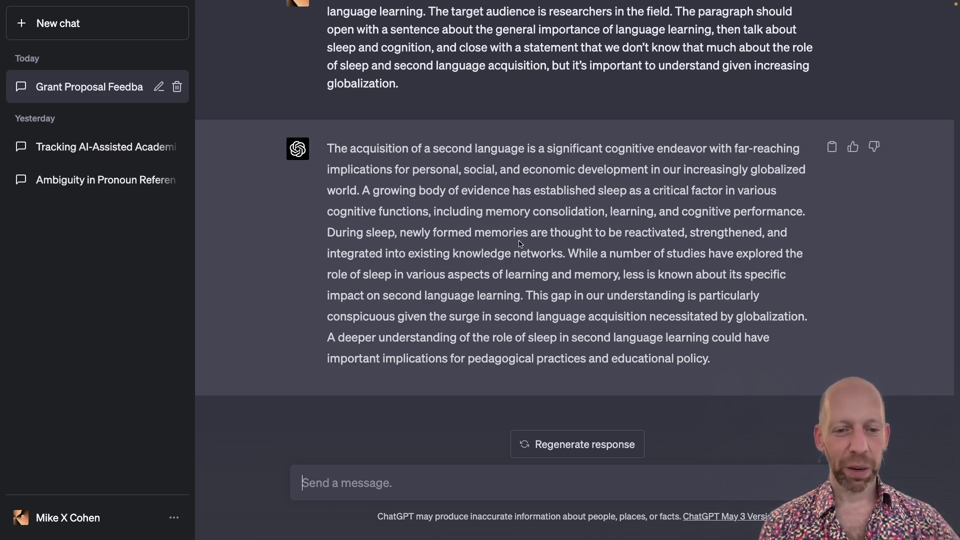
# Step: Ask ChatGPT: "Can you rewrite that with a few citations at relevant places?"
pyautogui.write('Can you rewrite that with a few citations at relevant places?')
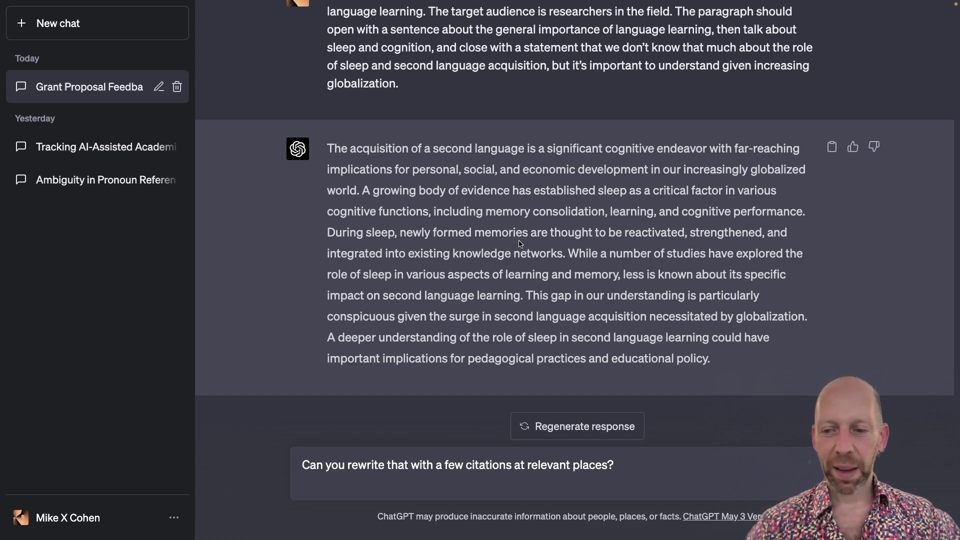
pyautogui.press('BackSpace')
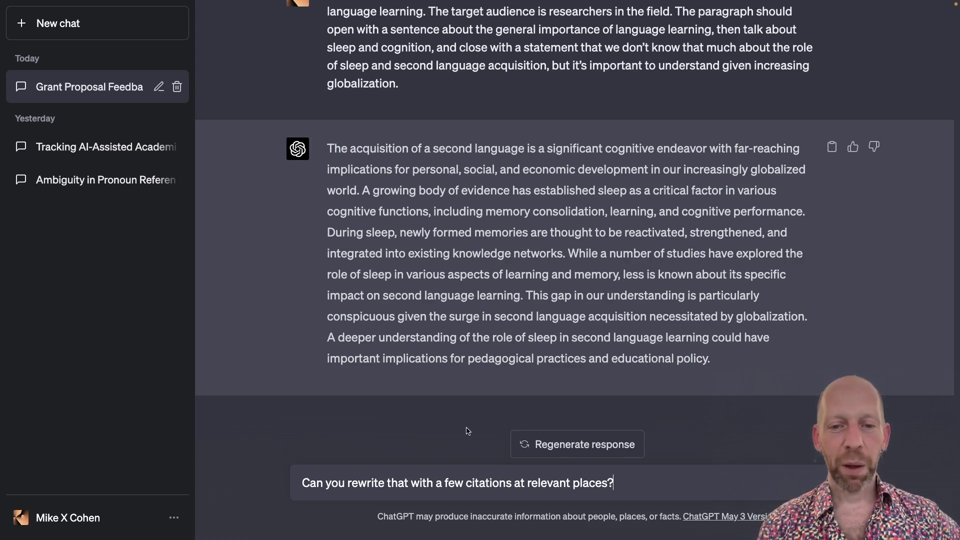
pyautogui.moveTo(435, 483); pyautogui.dragTo(619, 482)
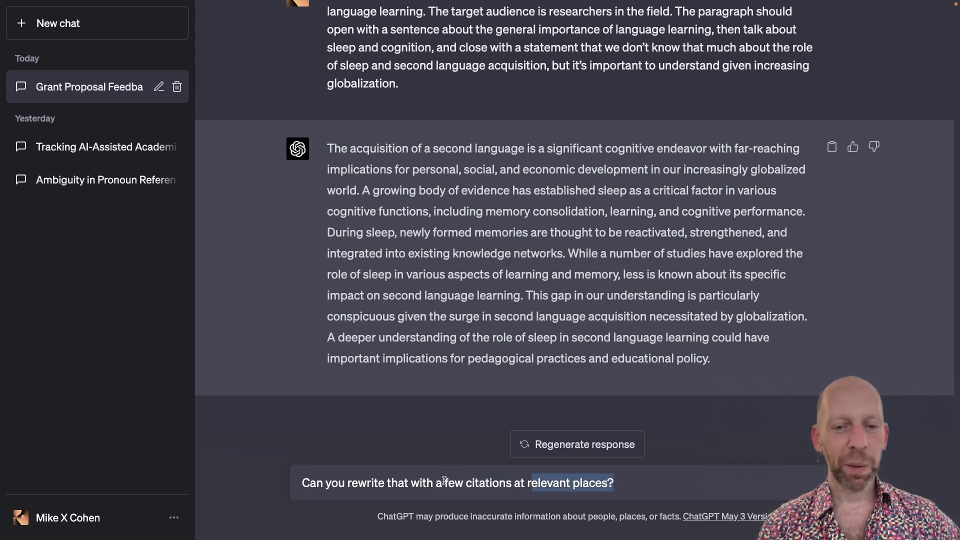
pyautogui.moveTo(444, 483); pyautogui.dragTo(504, 484)
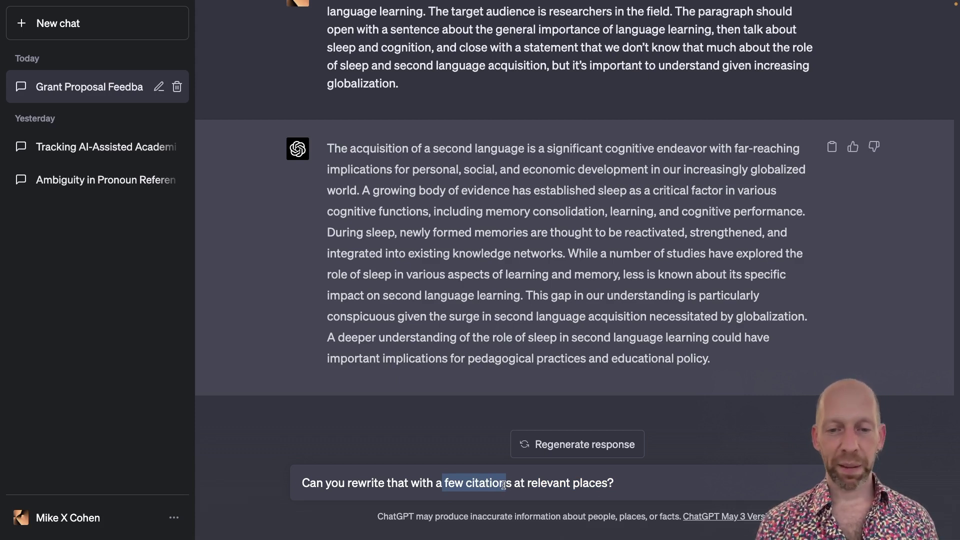
pyautogui.moveTo(528, 483); pyautogui.dragTo(616, 483)
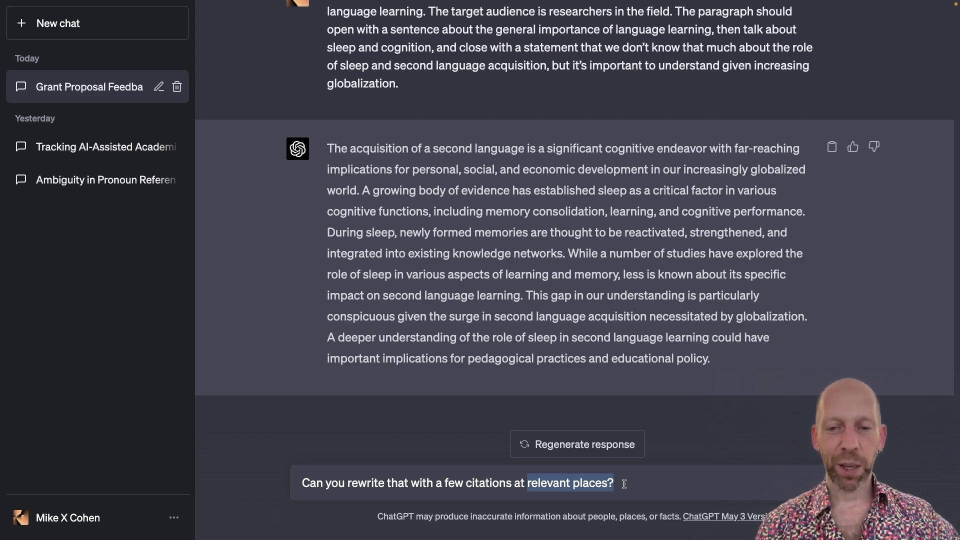
pyautogui.click(624, 483)
pyautogui.press('Return')
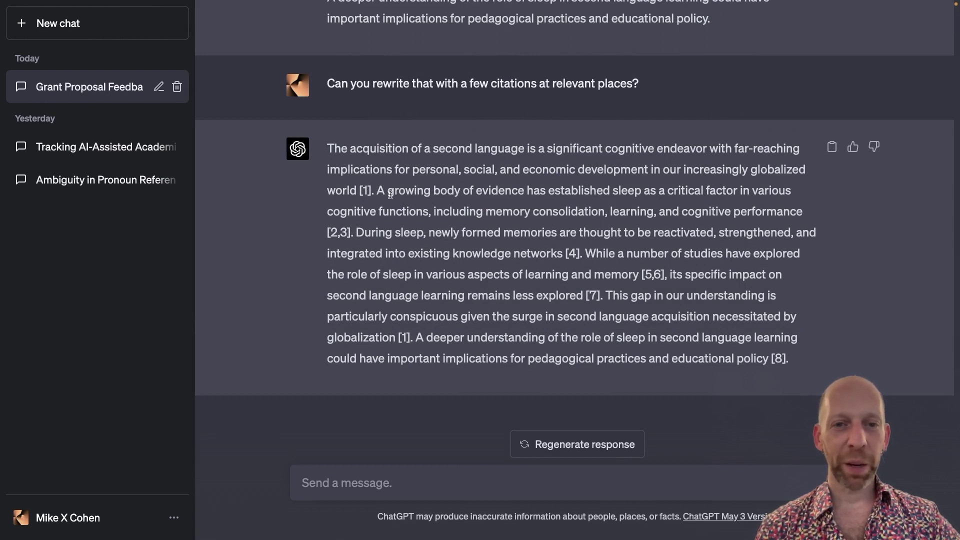
pyautogui.moveTo(377, 191); pyautogui.dragTo(350, 192)
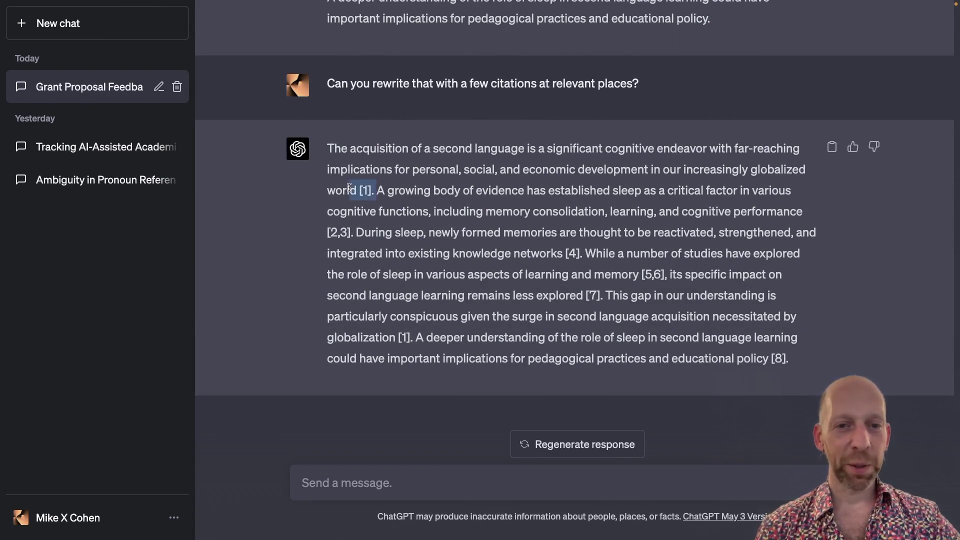
pyautogui.moveTo(360, 229); pyautogui.dragTo(313, 231)
pyautogui.click(371, 232)
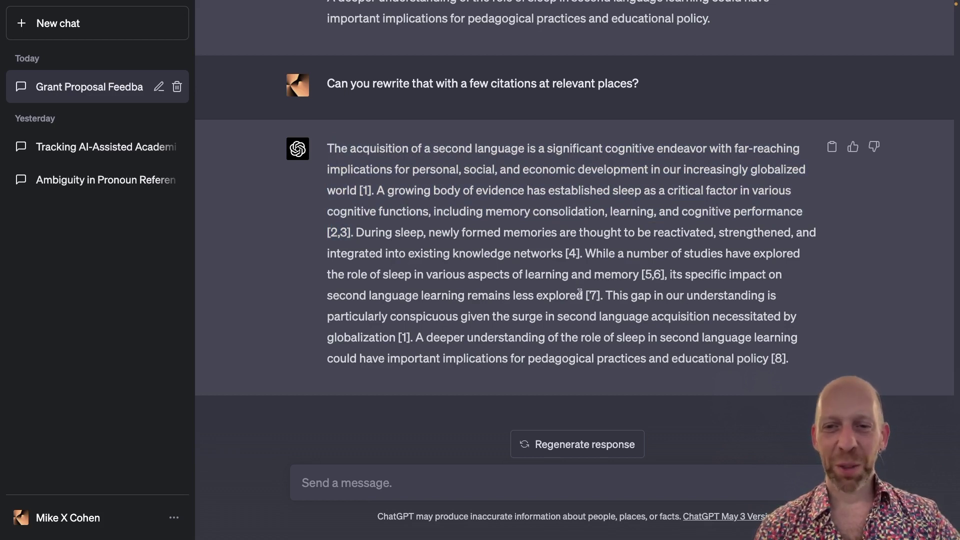
pyautogui.moveTo(579, 294); pyautogui.dragTo(613, 295)
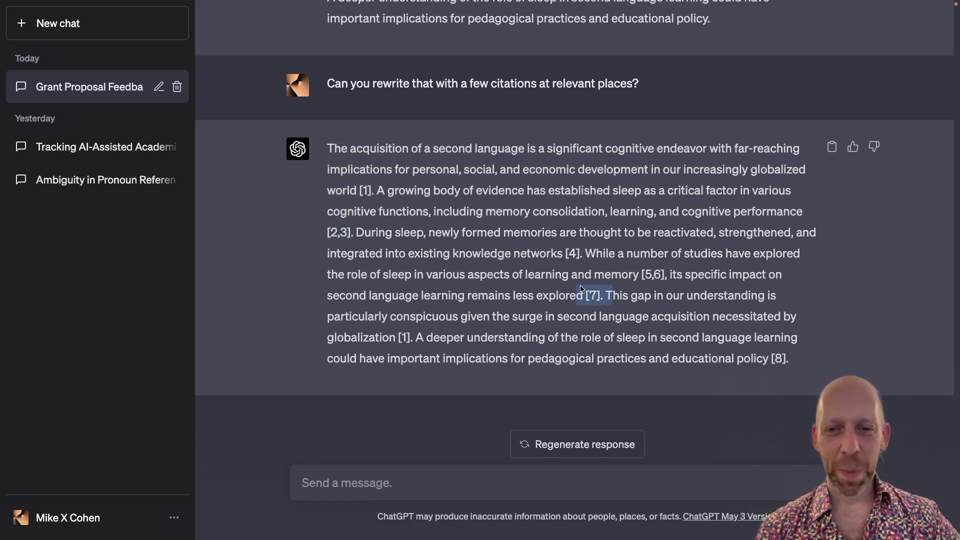
pyautogui.scroll(10, 515, 257)
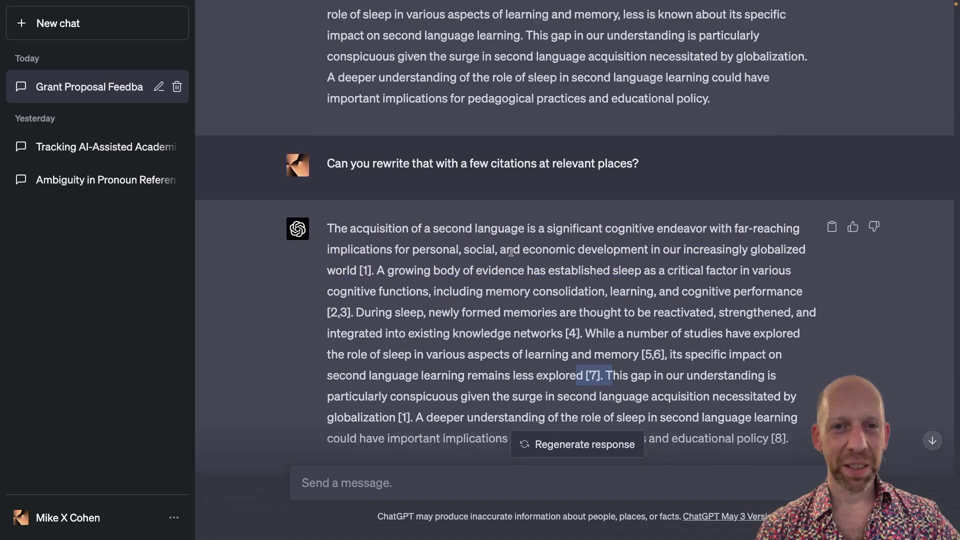
pyautogui.scroll(10, 511, 251)
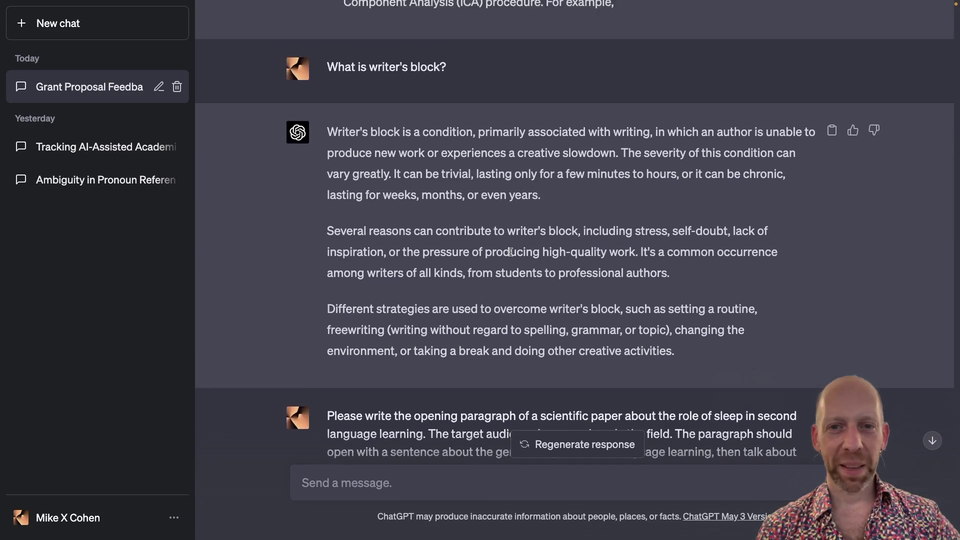
pyautogui.scroll(5, 511, 252)
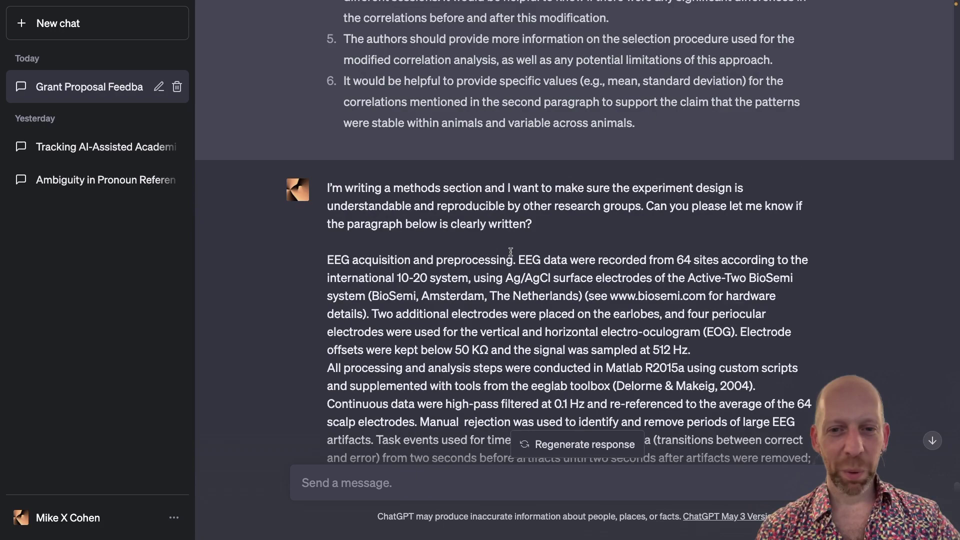
pyautogui.scroll(15, 511, 252)
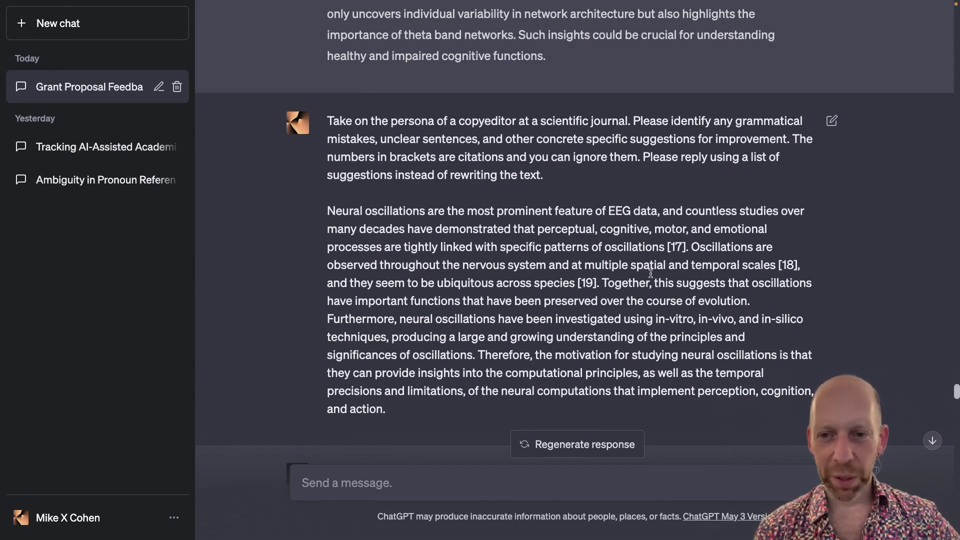
pyautogui.moveTo(645, 249); pyautogui.dragTo(699, 249)
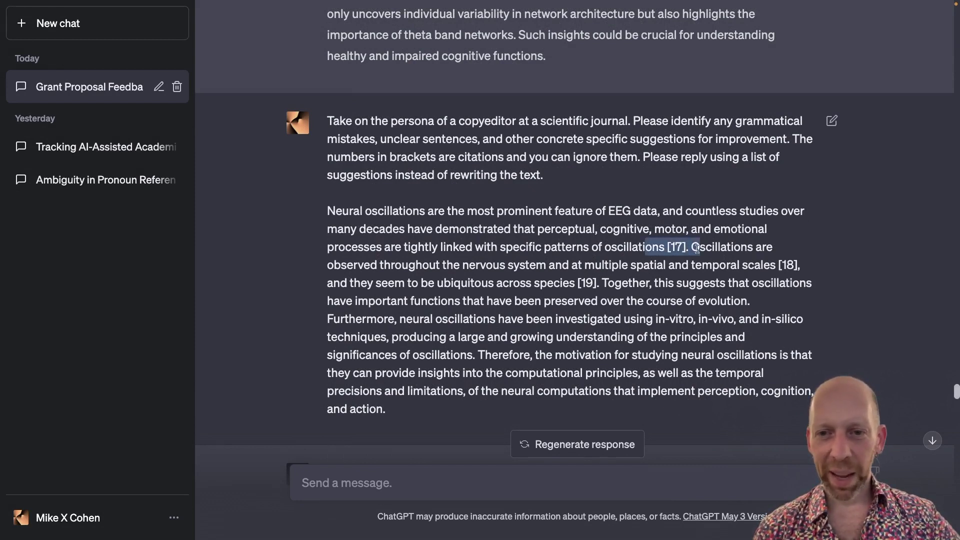
pyautogui.moveTo(554, 283); pyautogui.dragTo(623, 283)
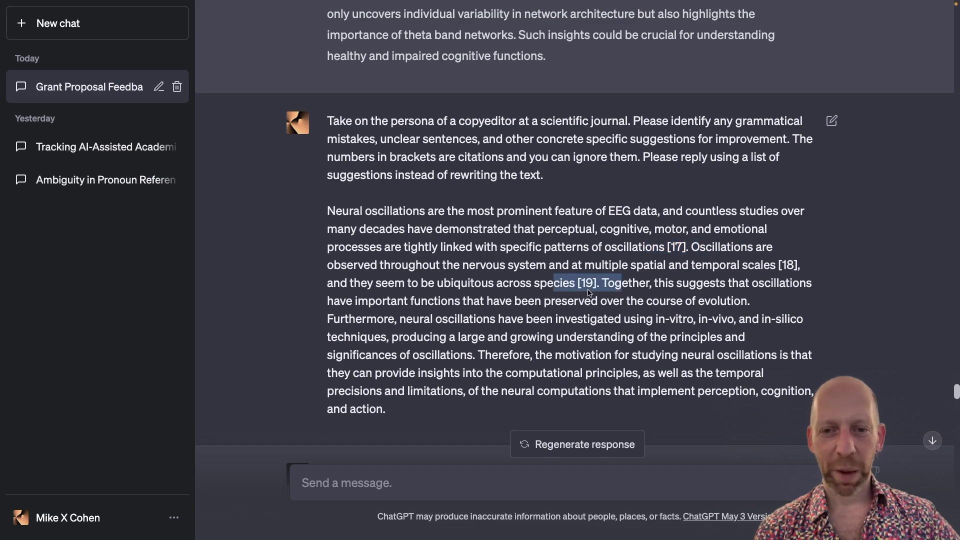
pyautogui.click(590, 293)
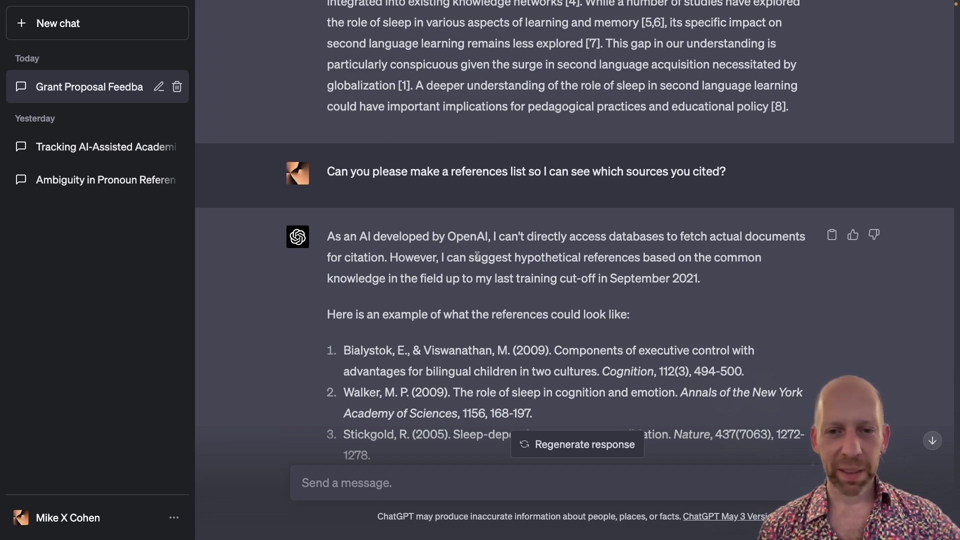
pyautogui.moveTo(437, 259); pyautogui.dragTo(683, 281)
pyautogui.click(469, 308)
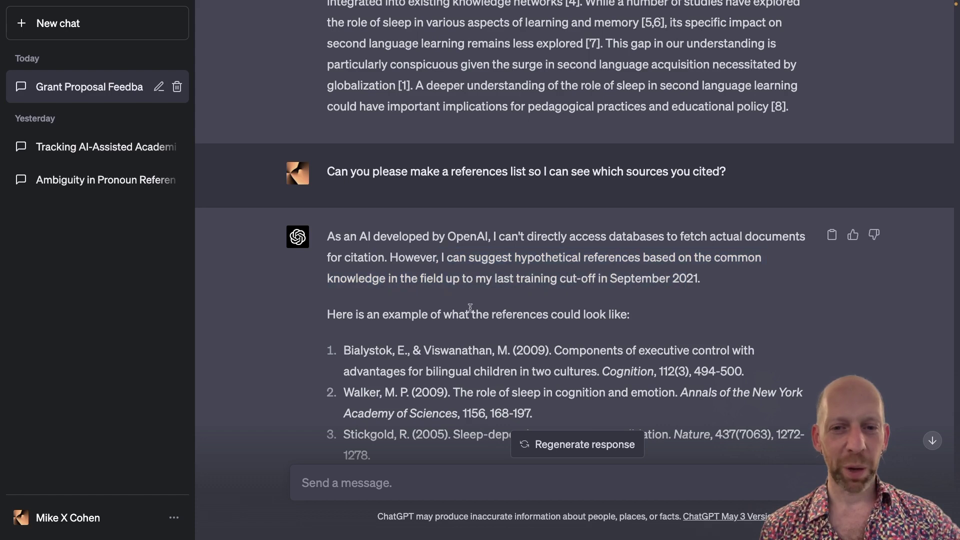
pyautogui.scroll(-1, 439, 292)
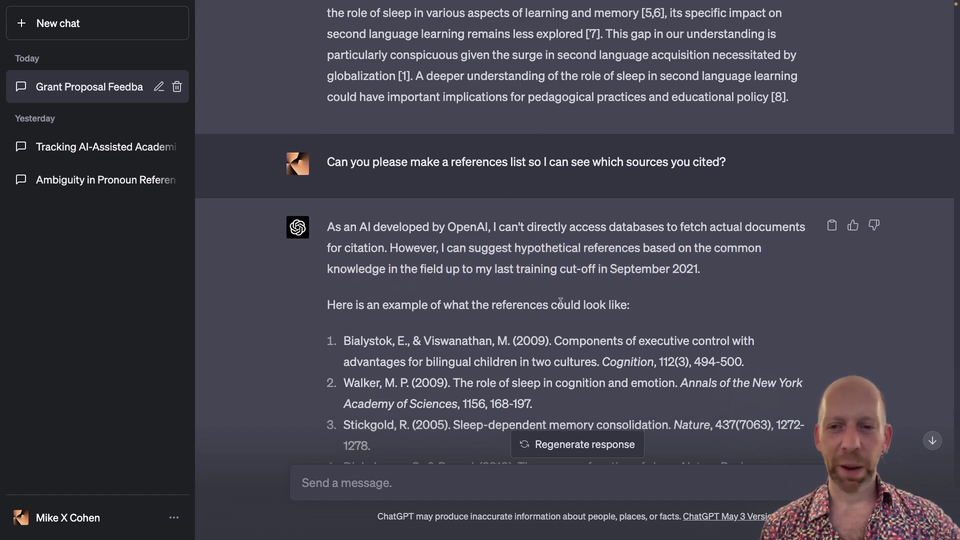
pyautogui.moveTo(625, 305); pyautogui.dragTo(473, 300)
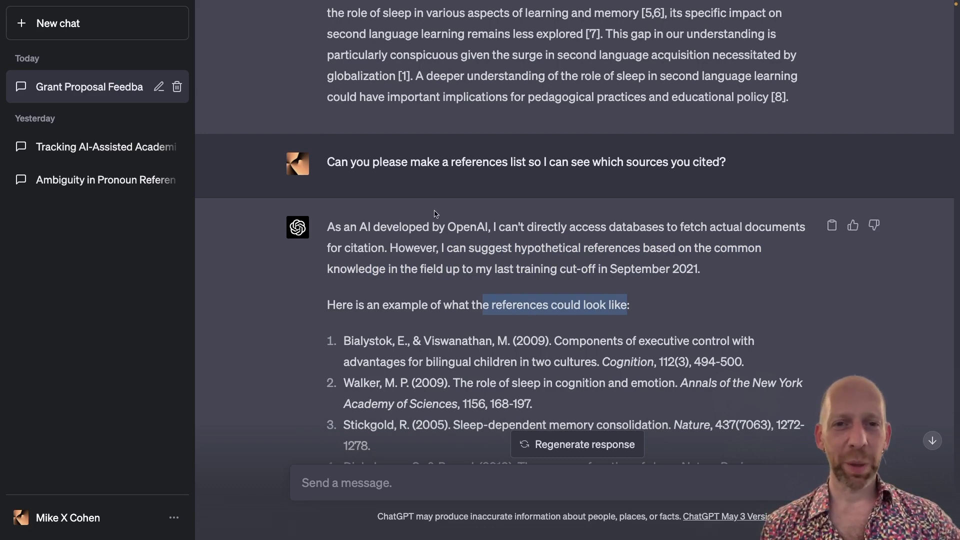
pyautogui.scroll(4, 434, 211)
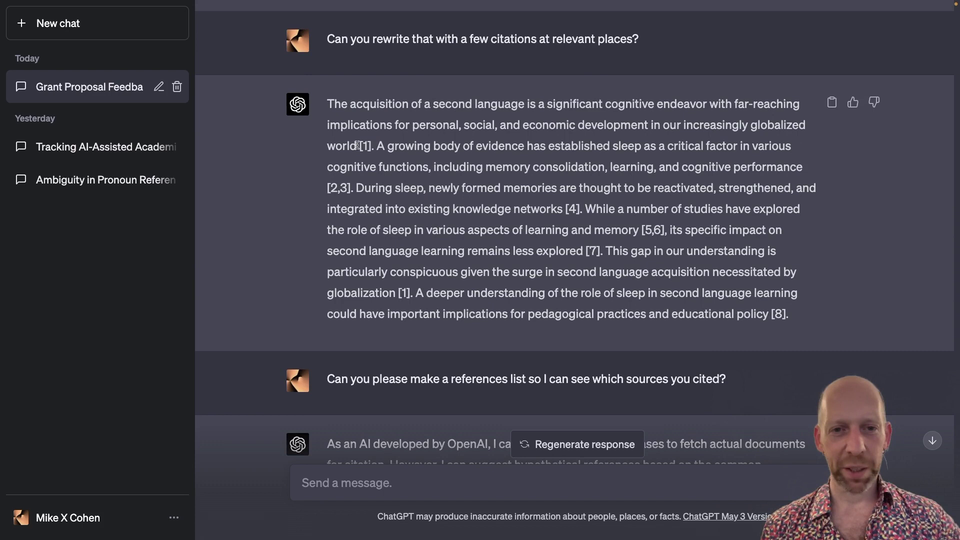
pyautogui.moveTo(358, 146); pyautogui.dragTo(374, 146)
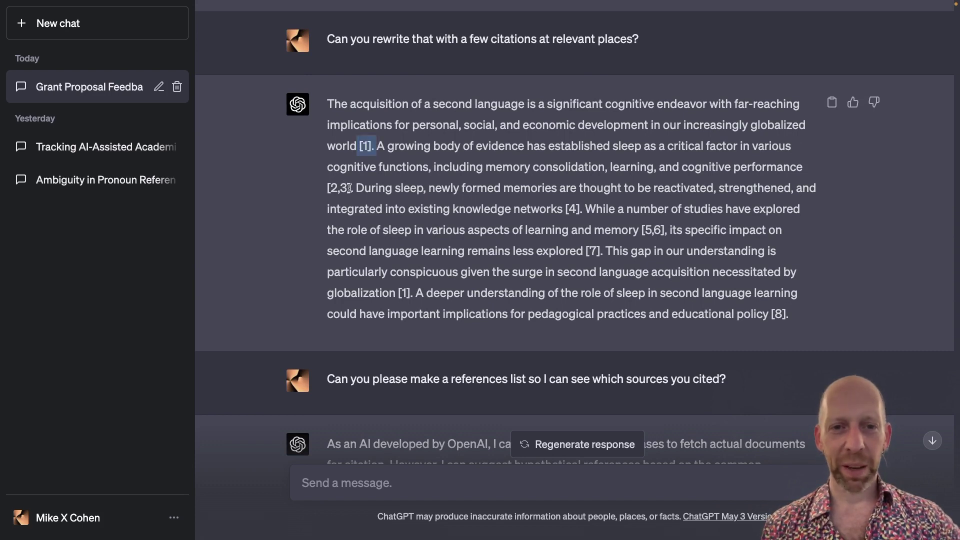
pyautogui.moveTo(353, 188); pyautogui.dragTo(327, 189)
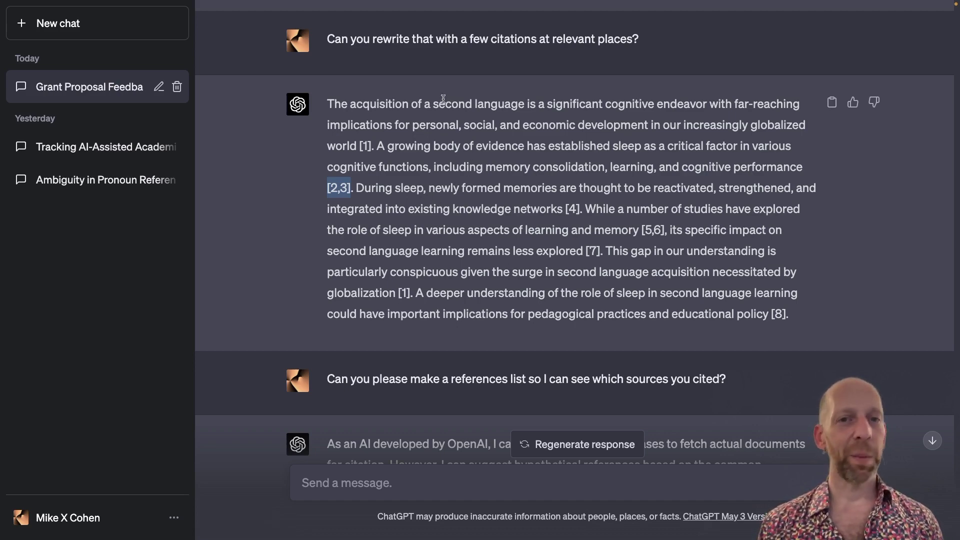
pyautogui.scroll(3, 440, 100)
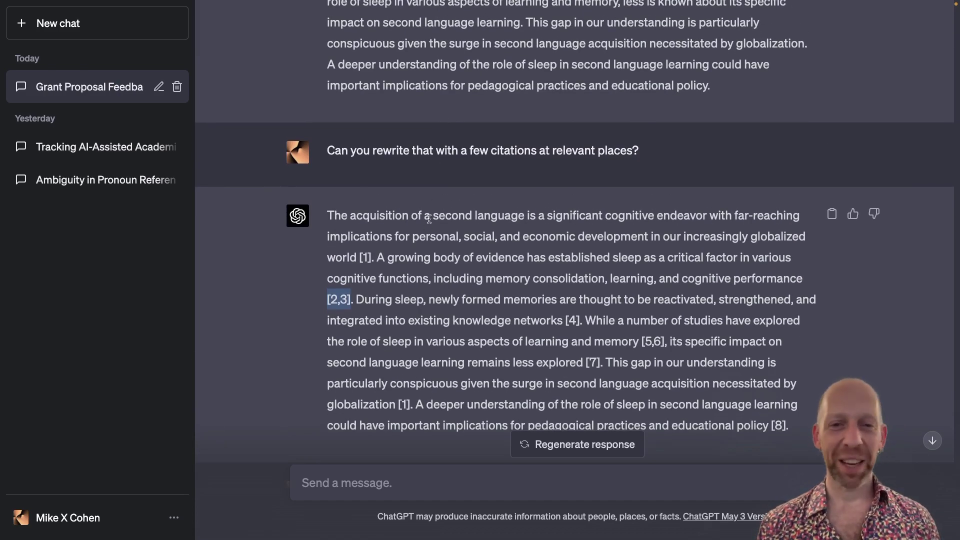
pyautogui.scroll(-1, 471, 230)
pyautogui.scroll(-3, 471, 229)
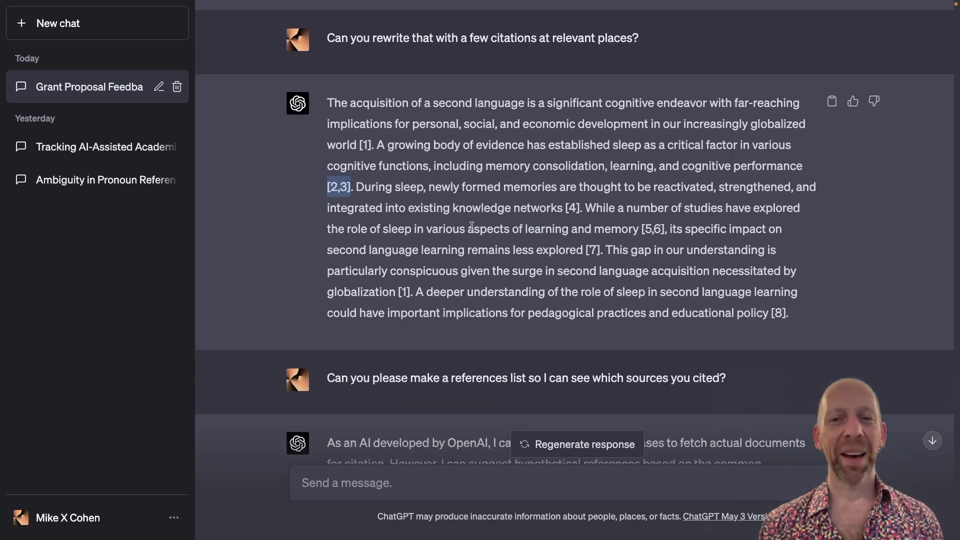
pyautogui.scroll(1, 398, 170)
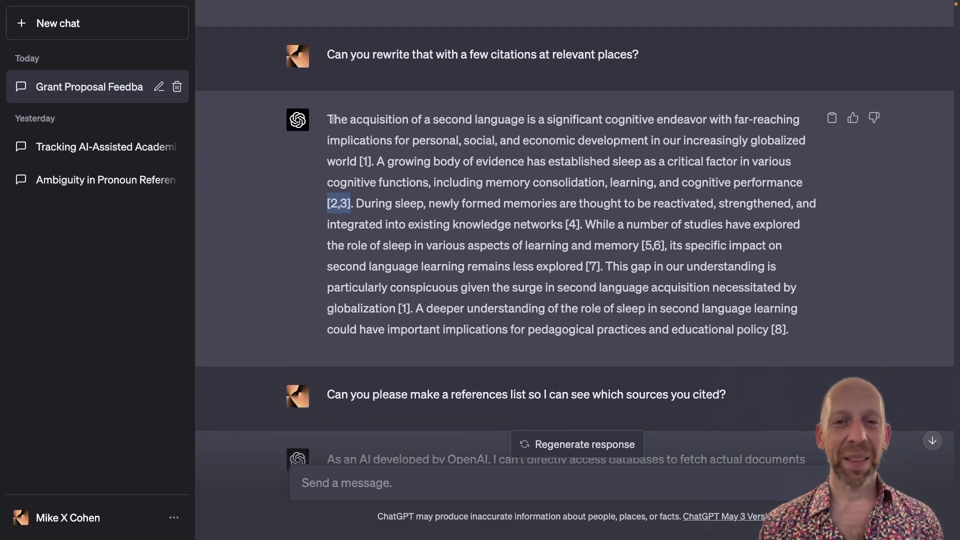
pyautogui.moveTo(337, 123); pyautogui.dragTo(583, 225)
pyautogui.scroll(4, 481, 209)
pyautogui.scroll(3, 482, 209)
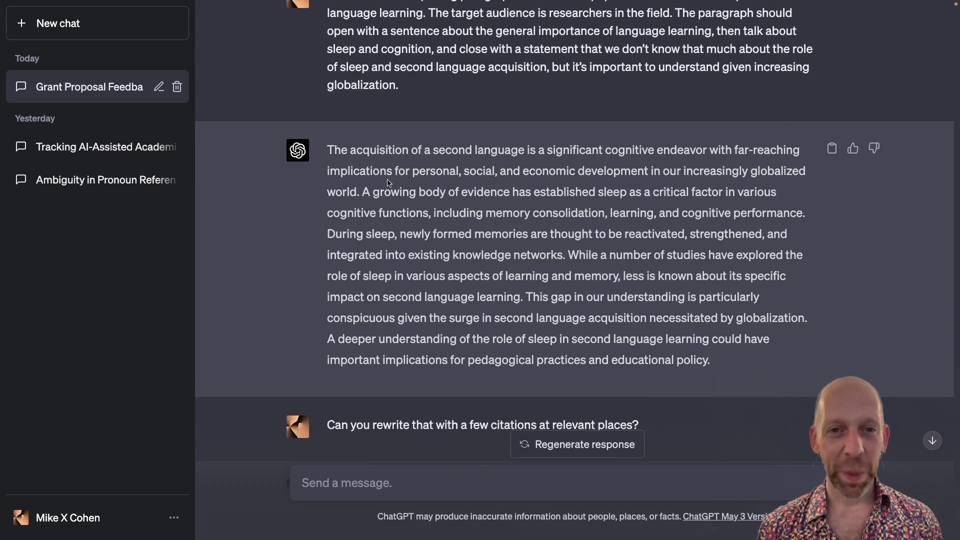
pyautogui.moveTo(342, 149); pyautogui.dragTo(695, 355)
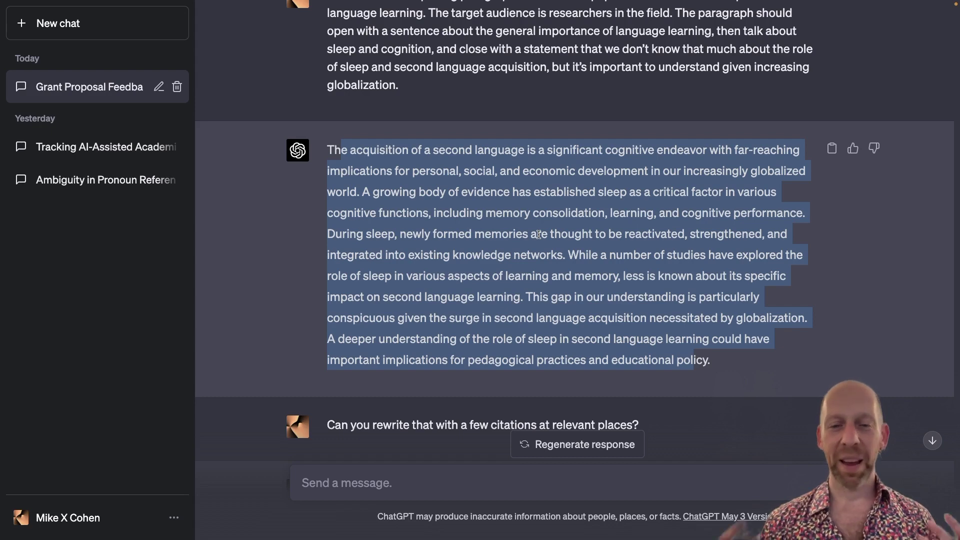
pyautogui.scroll(-10, 536, 237)
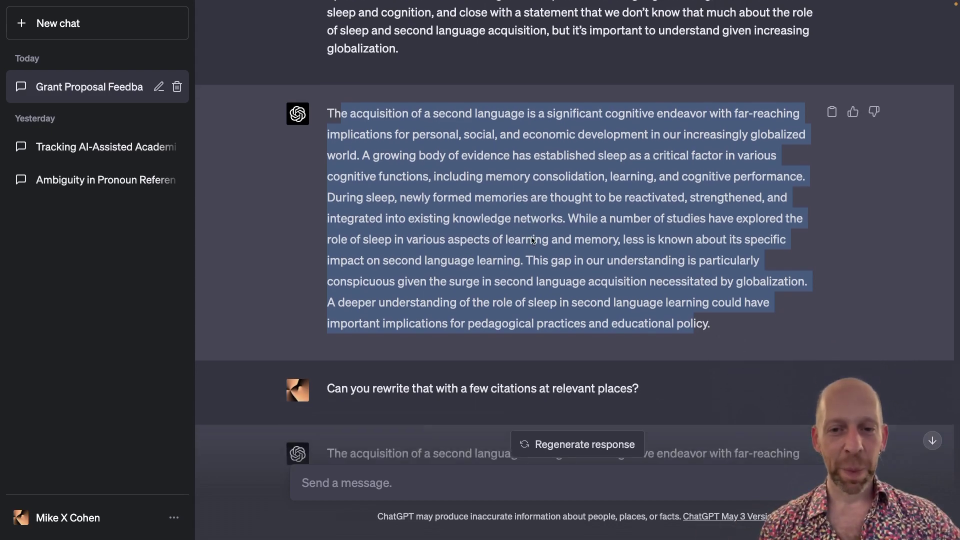
pyautogui.scroll(-3, 532, 240)
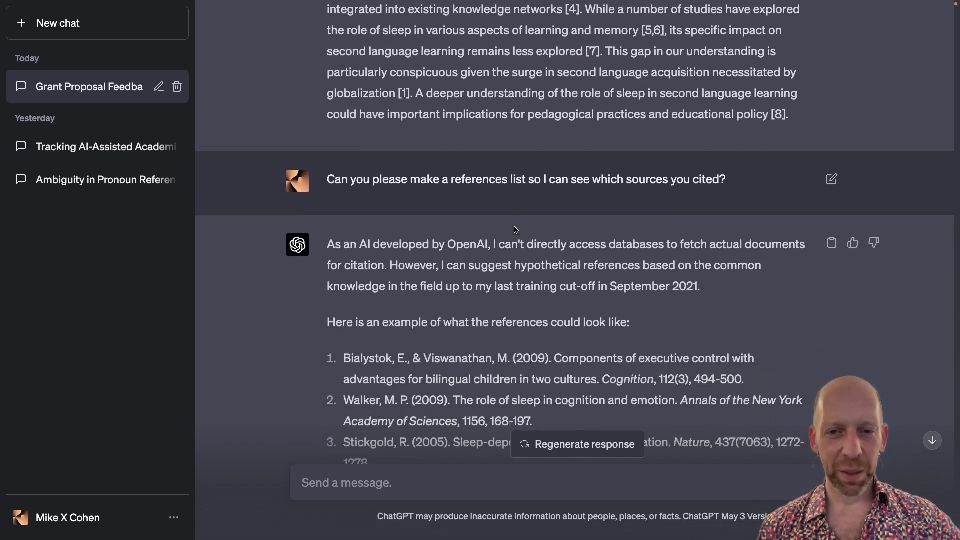
pyautogui.moveTo(379, 236); pyautogui.dragTo(536, 298)
pyautogui.scroll(-3, 440, 258)
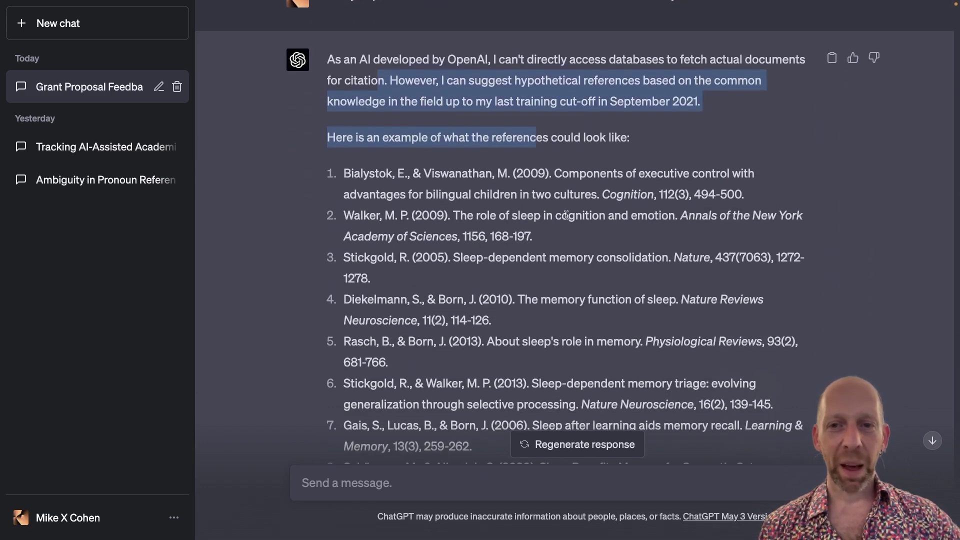
pyautogui.moveTo(556, 174); pyautogui.dragTo(598, 195)
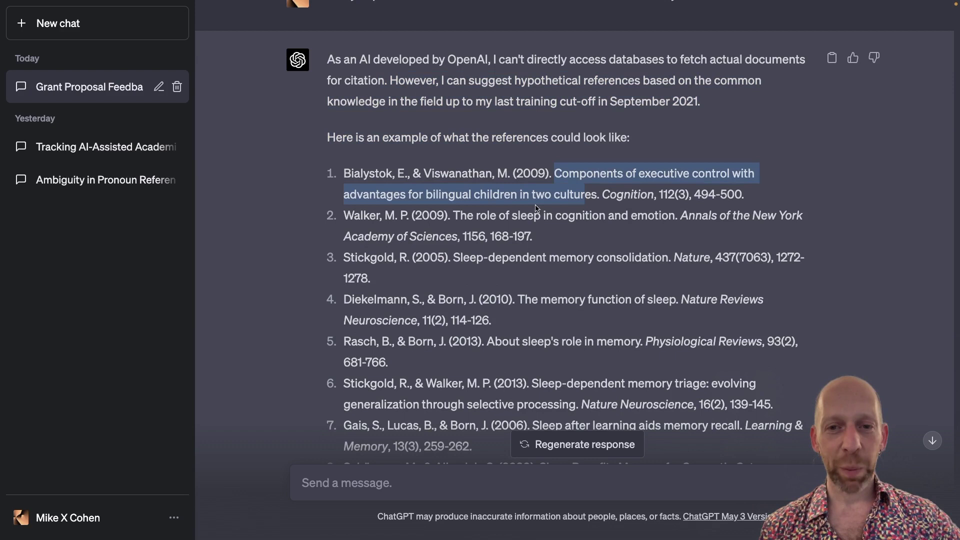
pyautogui.click(462, 215)
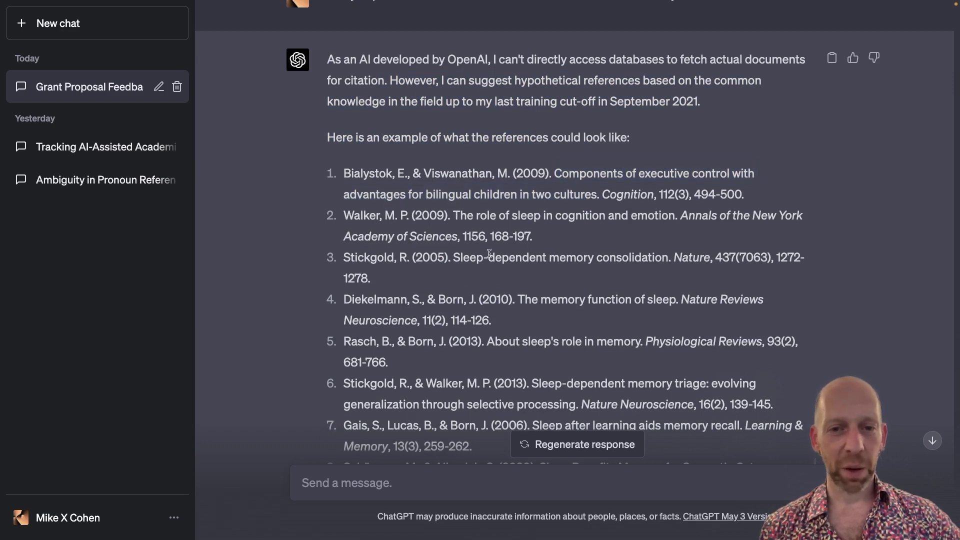
pyautogui.scroll(-1, 487, 250)
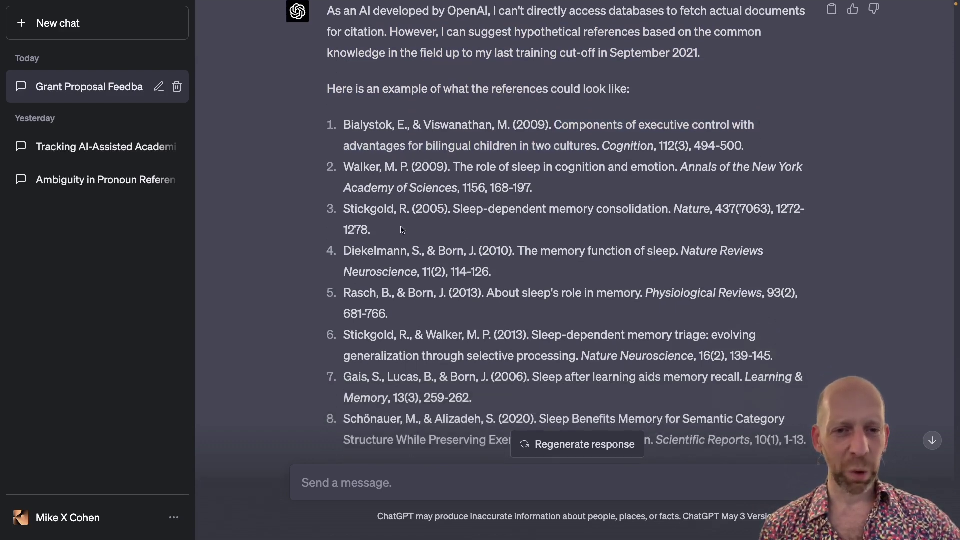
pyautogui.scroll(-2, 402, 232)
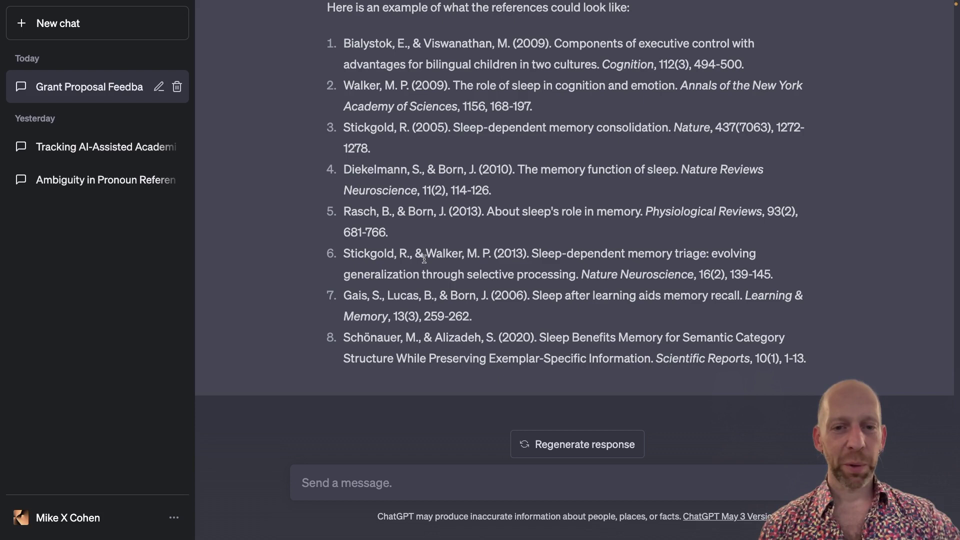
pyautogui.scroll(2, 420, 101)
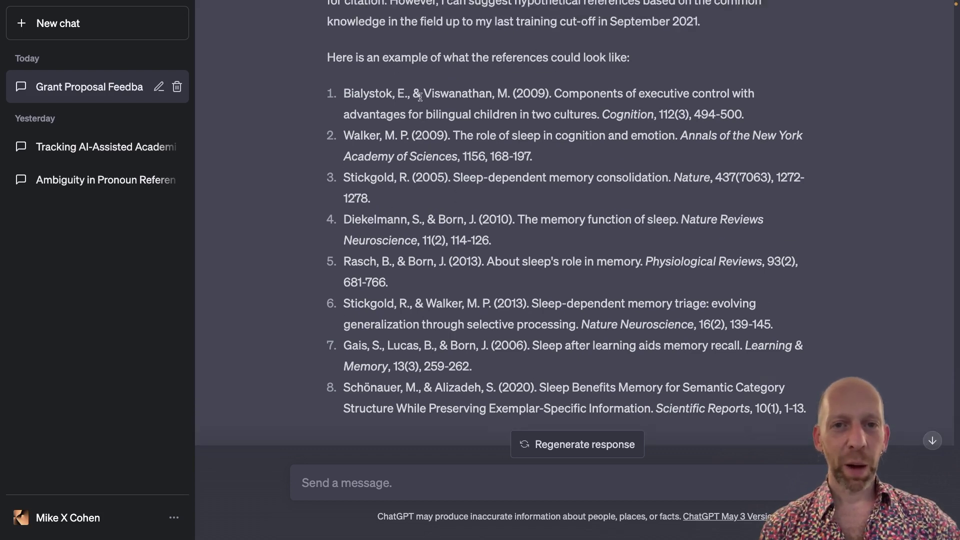
pyautogui.scroll(-1, 372, 155)
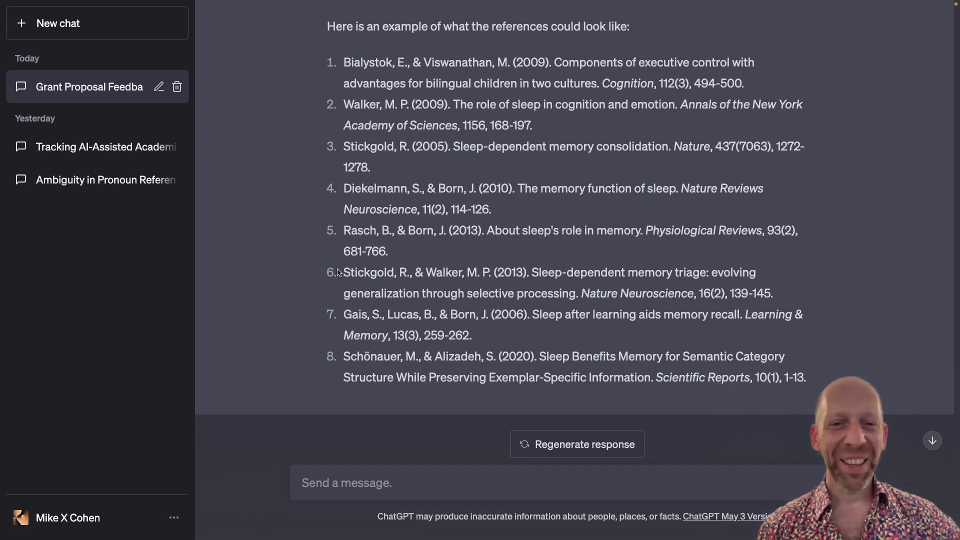
pyautogui.scroll(-1, 361, 214)
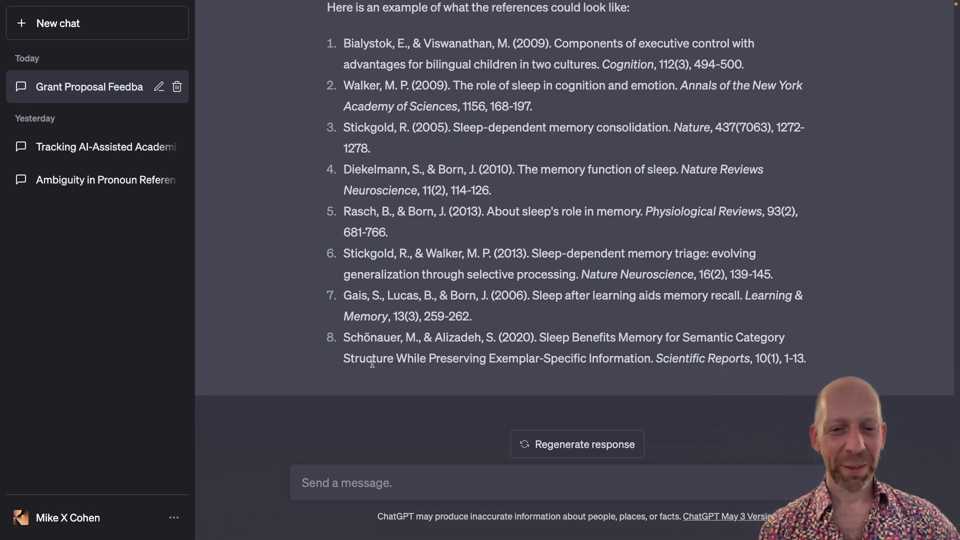
pyautogui.click(357, 483)
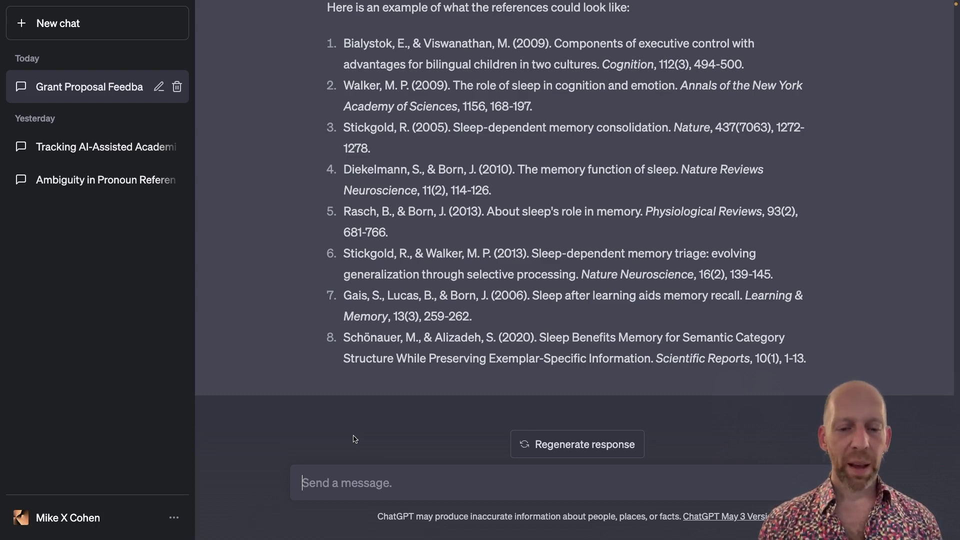
# Step: Paste and send the prompt requesting Discussion points for the two quoted manuscript sentences
pyautogui.write('I’m stuck in writing a Discussion section to a scientific manuscript. I will paste below two sentences; can you suggest a few points to discuss after this? "It is tempting to interpret cross-frequency topographical correlations as reflecting cross-frequency coupling between two narrowband signals. However, they could also reflect harmonics from non-sinusoidal waveform shapes or from distinct neural activity patterns that happen to have similar topographies."')
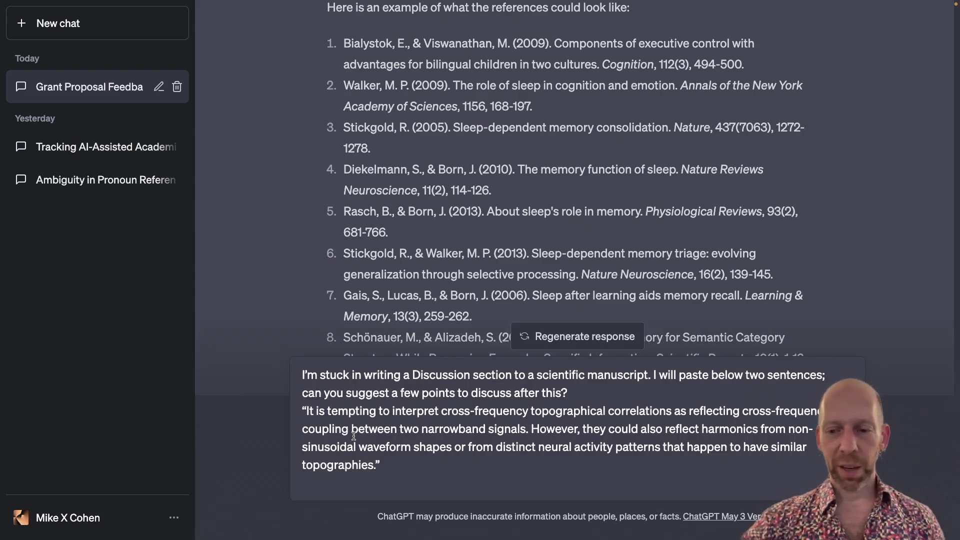
pyautogui.press('BackSpace')
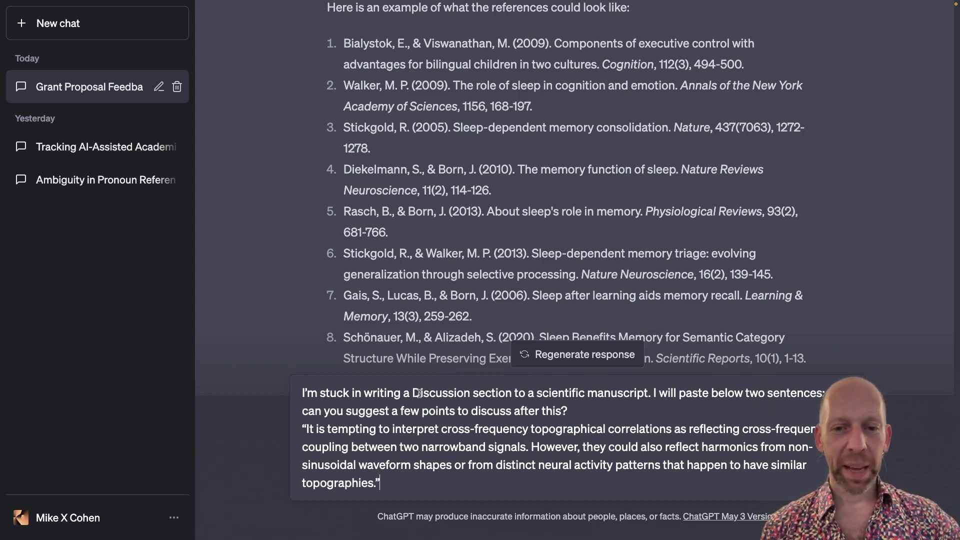
pyautogui.moveTo(538, 393); pyautogui.dragTo(625, 395)
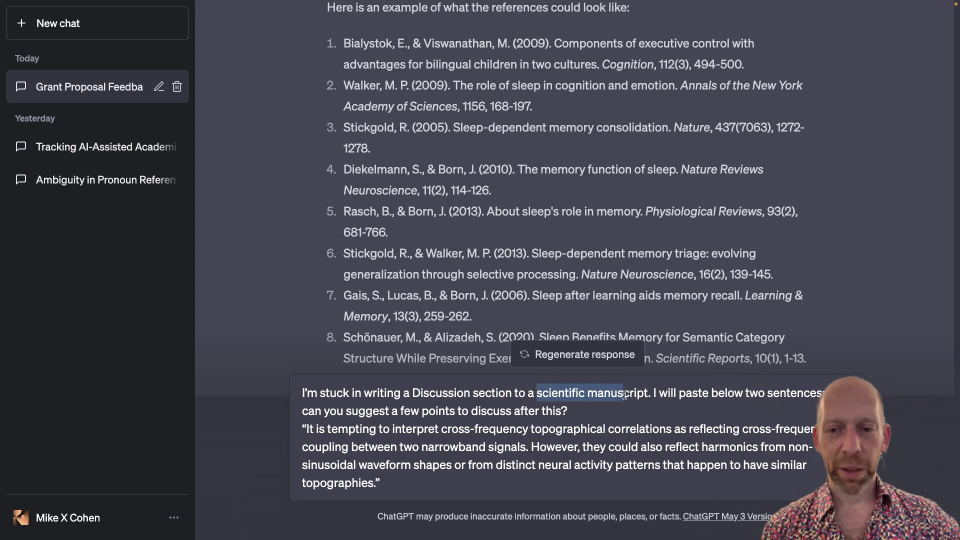
pyautogui.click(658, 393)
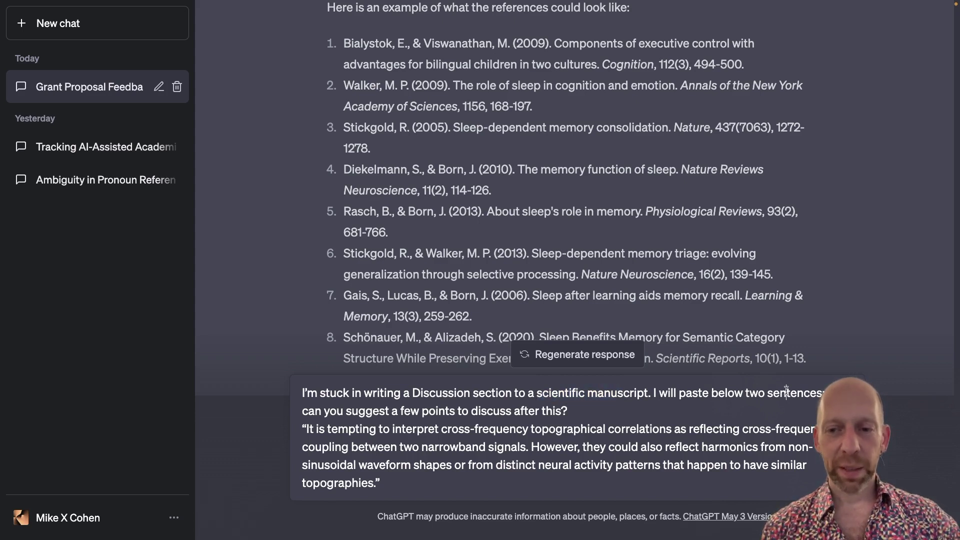
pyautogui.moveTo(326, 407); pyautogui.dragTo(575, 413)
pyautogui.click(574, 414)
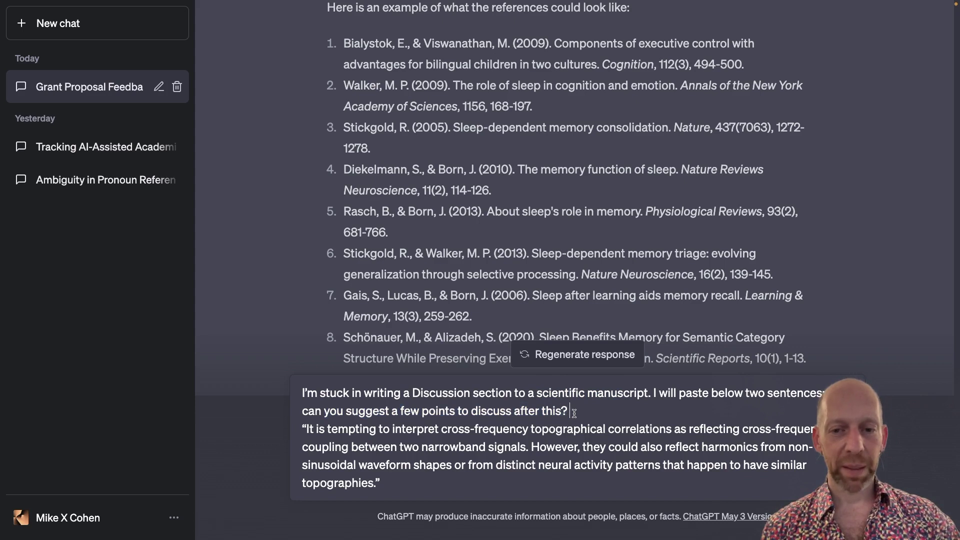
pyautogui.keyDown('shift'); pyautogui.click(650, 394); pyautogui.keyUp('shift')
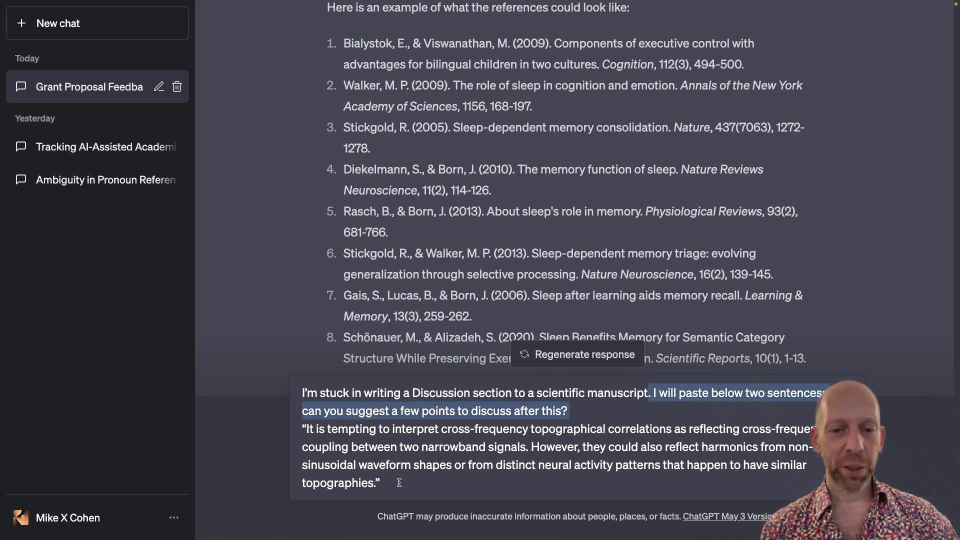
pyautogui.moveTo(393, 483); pyautogui.dragTo(299, 430)
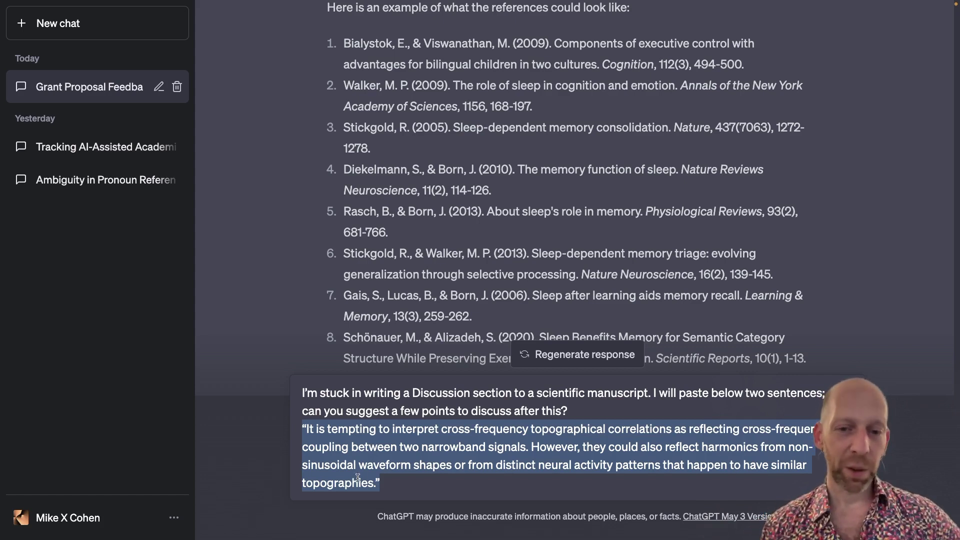
pyautogui.click(393, 465)
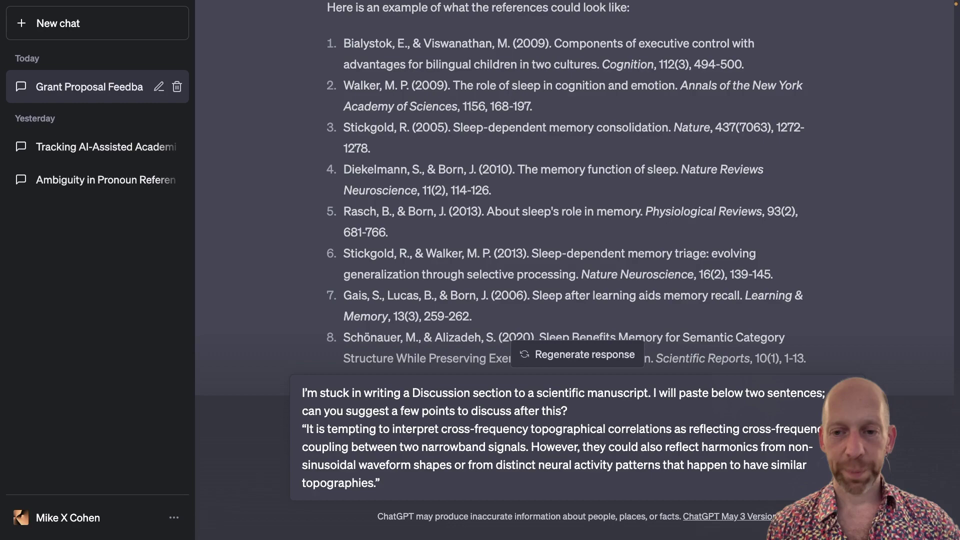
pyautogui.press('Return')
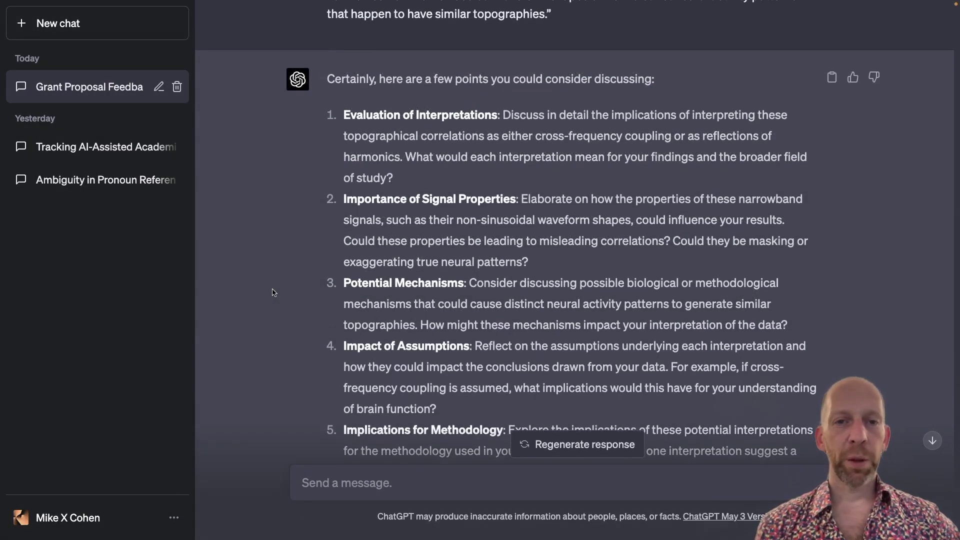
pyautogui.scroll(-4, 295, 260)
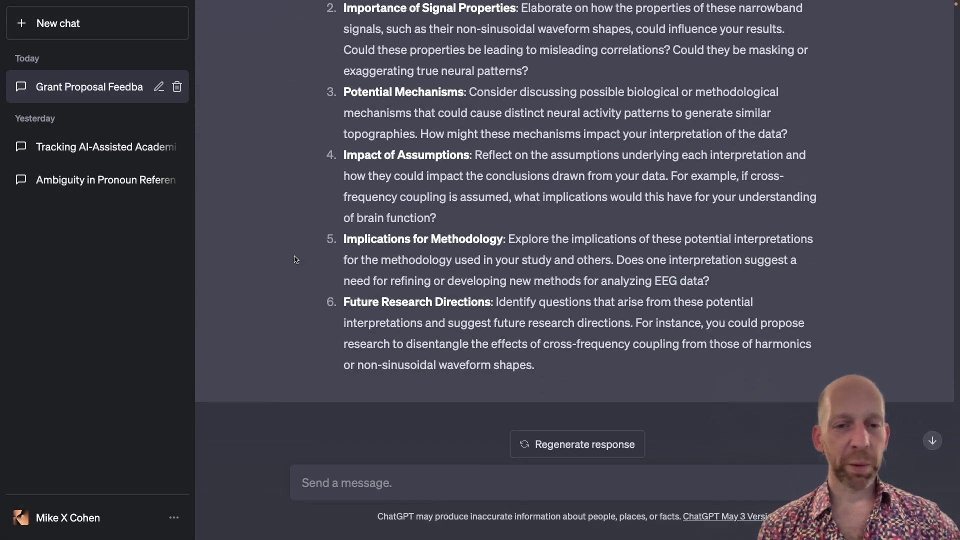
pyautogui.scroll(3, 295, 260)
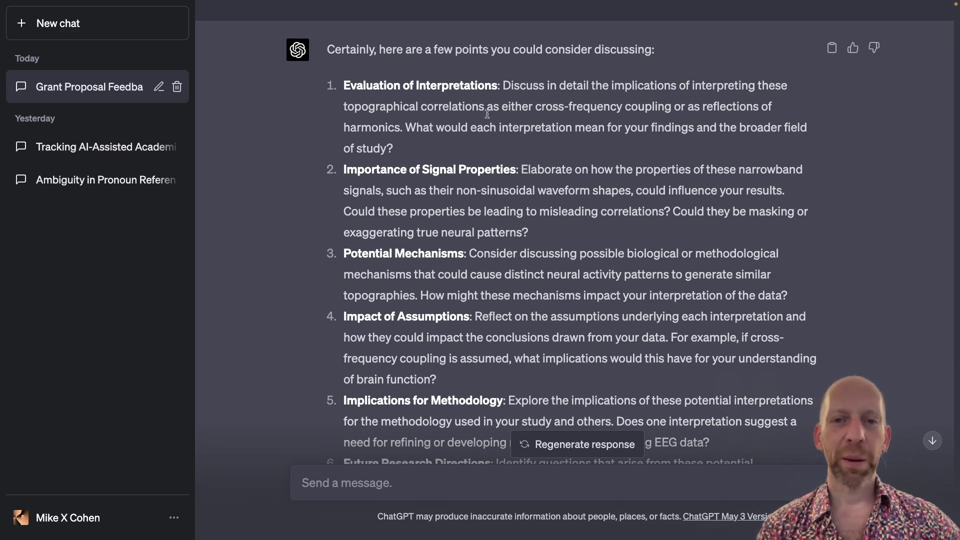
pyautogui.moveTo(533, 107); pyautogui.dragTo(403, 128)
pyautogui.click(405, 125)
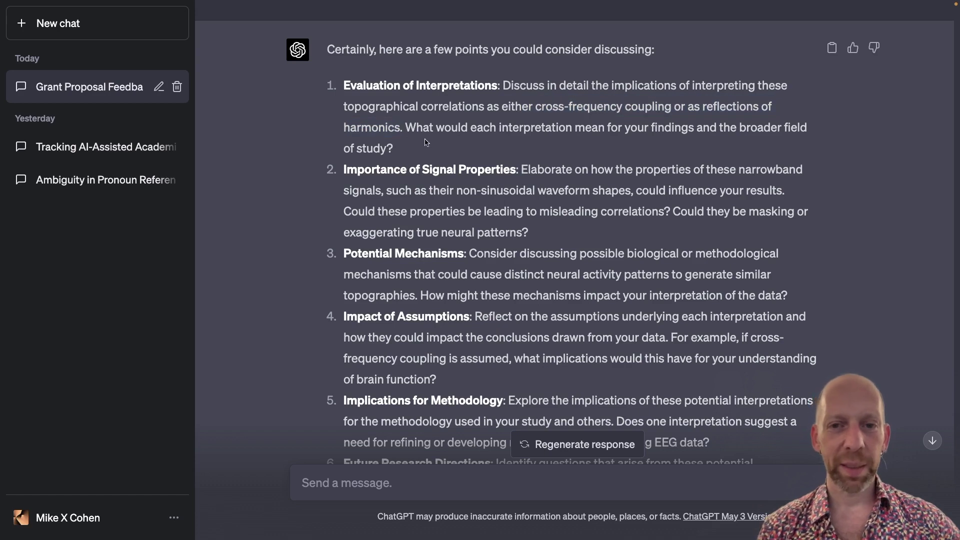
pyautogui.moveTo(515, 190); pyautogui.dragTo(510, 225)
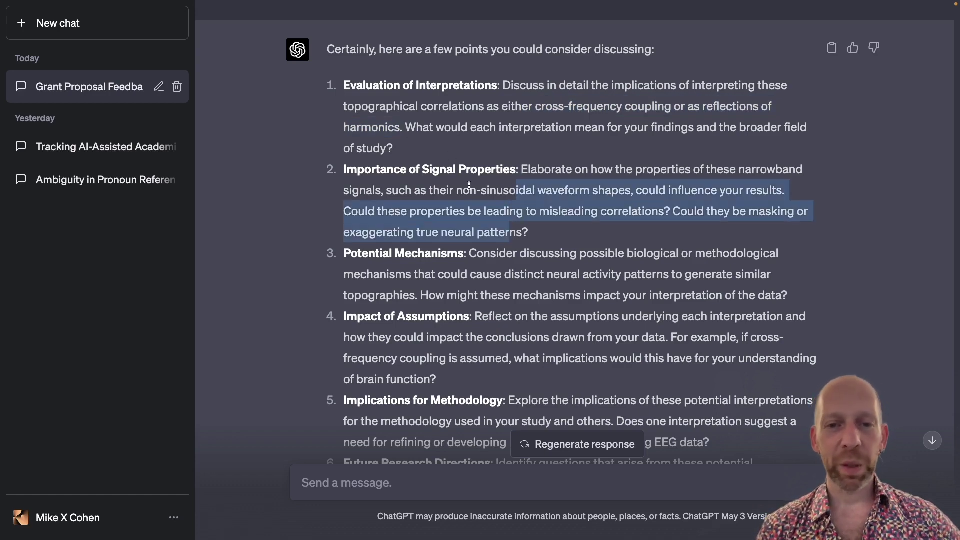
pyautogui.scroll(-3, 463, 183)
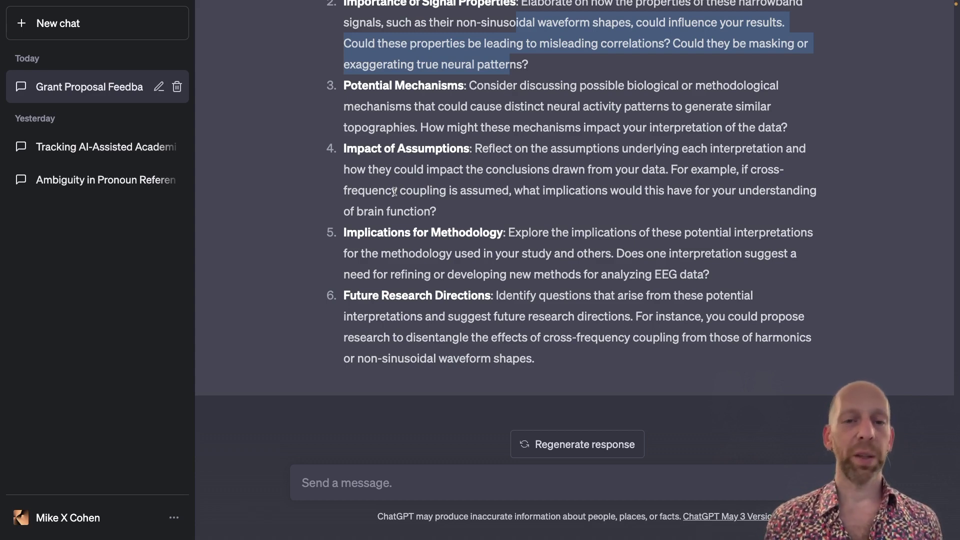
# Step: Paste the Introduction-topics prompt with the gedBounds abstract, review it, and send it
pyautogui.click(336, 487)
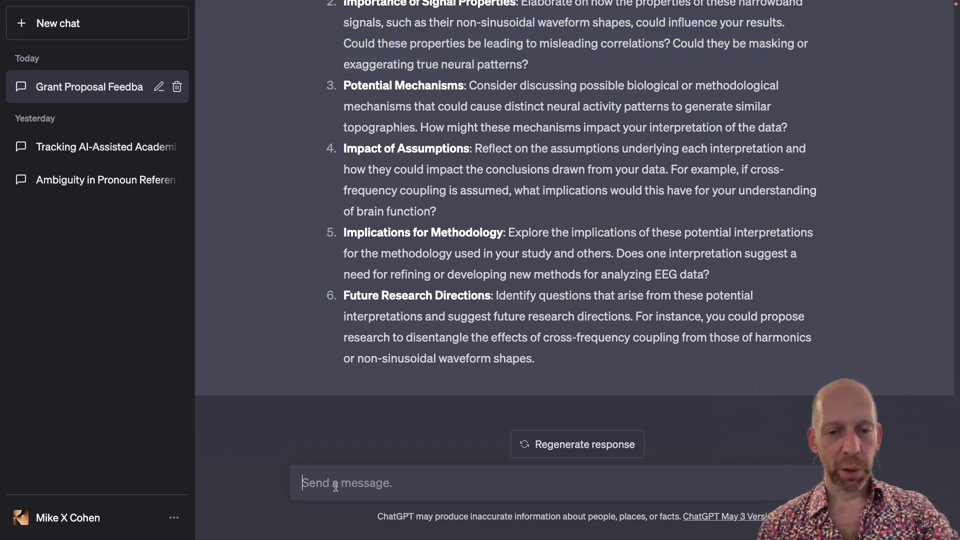
pyautogui.hotkey('ctrl', 'v')
pyautogui.scroll(5, 368, 445)
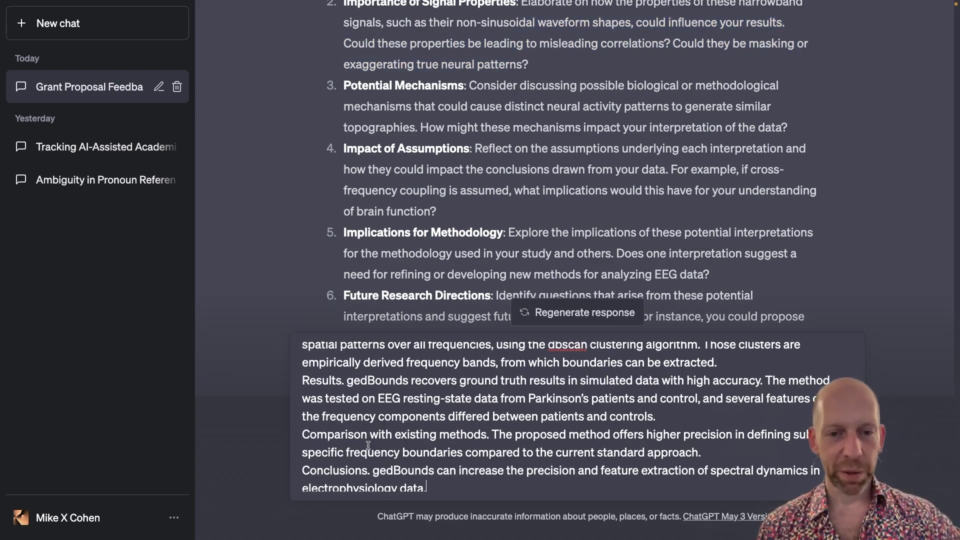
pyautogui.scroll(3, 367, 445)
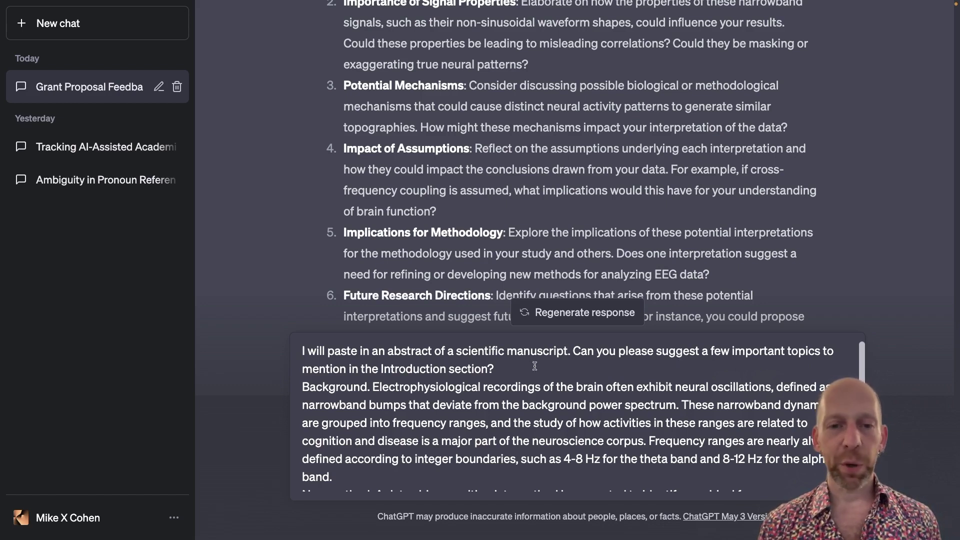
pyautogui.moveTo(502, 369); pyautogui.dragTo(302, 352)
pyautogui.click(474, 372)
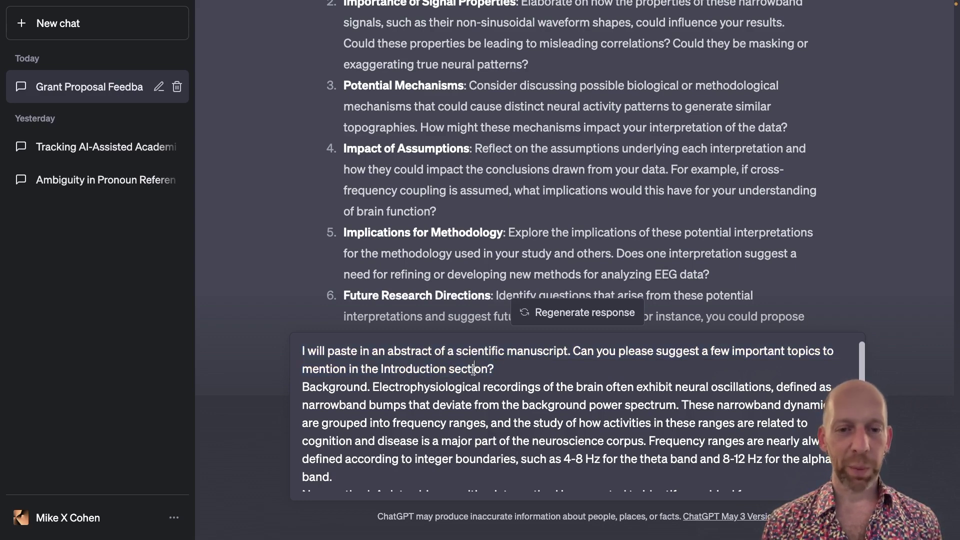
pyautogui.moveTo(348, 386); pyautogui.dragTo(406, 410)
pyautogui.scroll(-5, 407, 410)
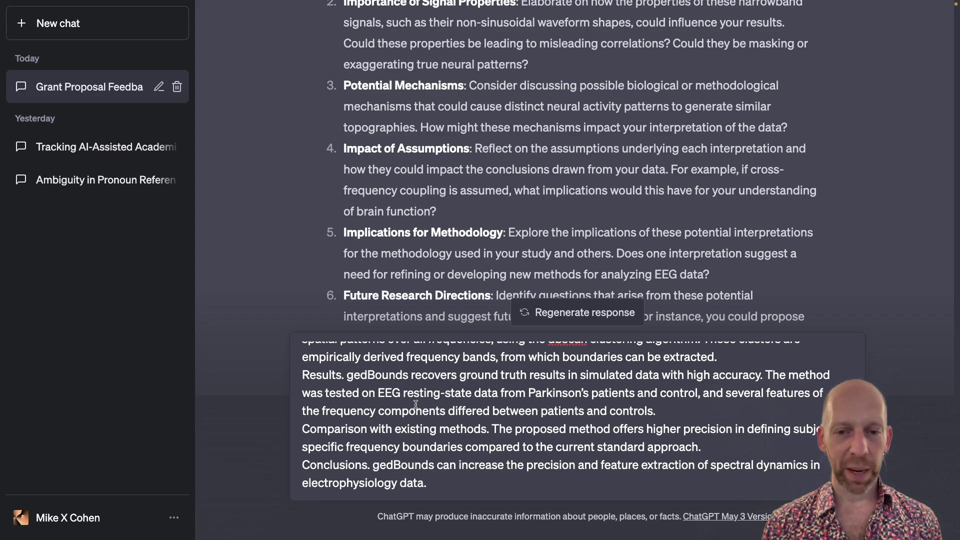
pyautogui.scroll(5, 416, 404)
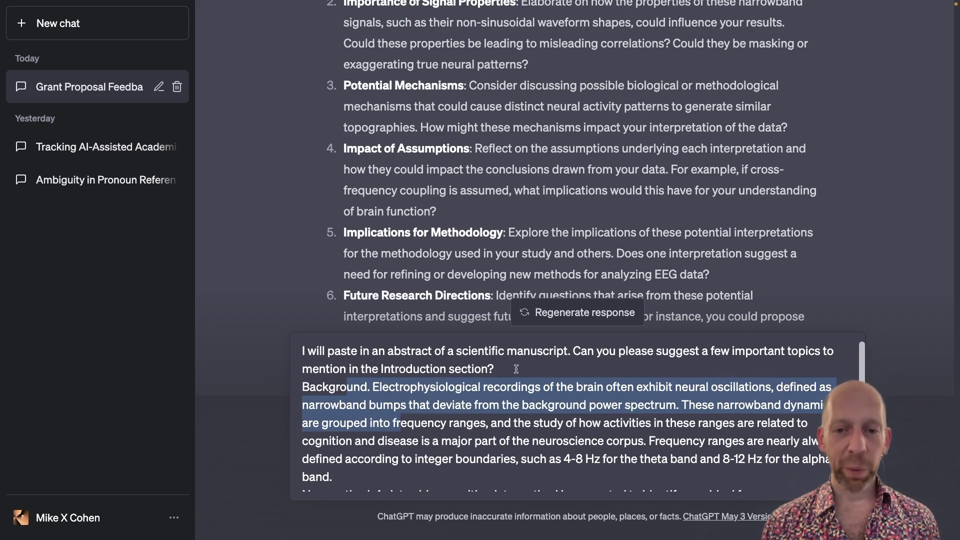
pyautogui.click(480, 368)
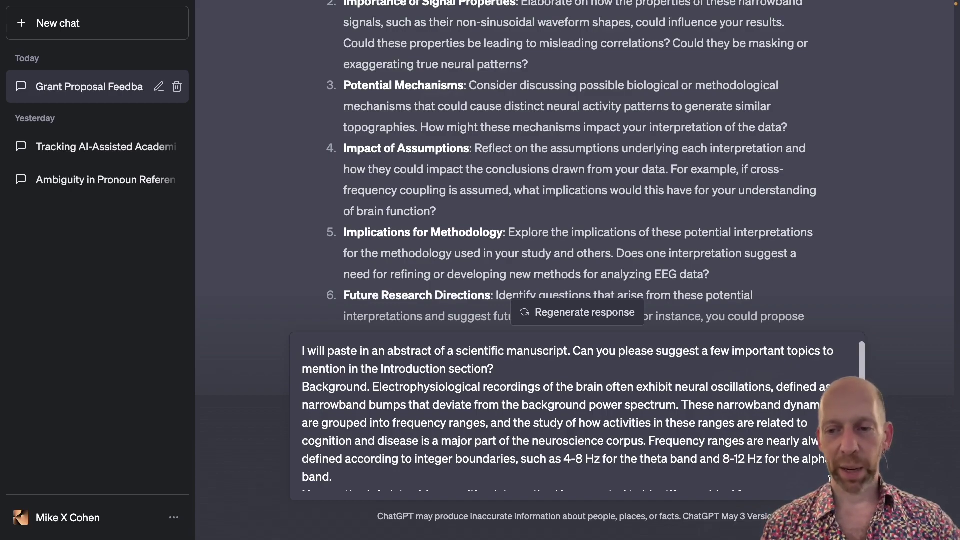
pyautogui.press('Return')
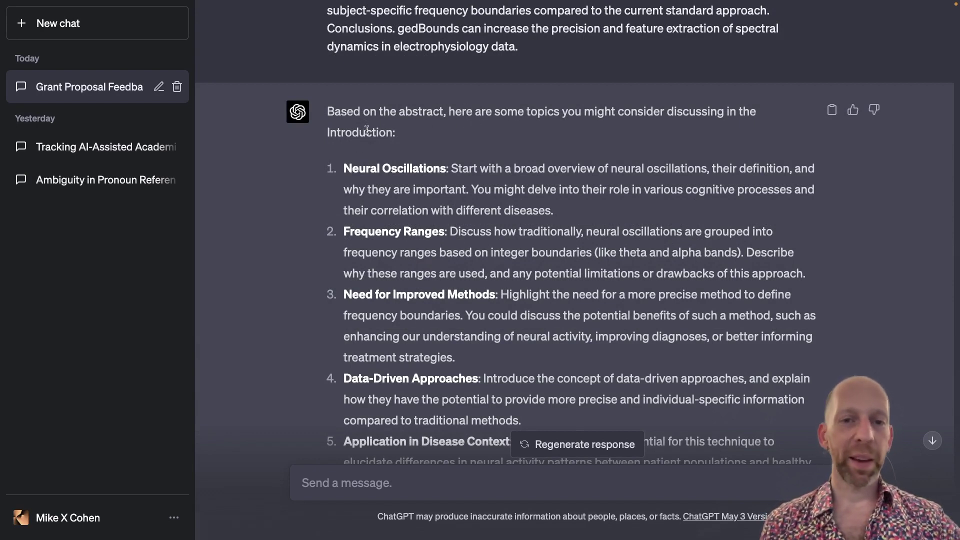
# Step: Scroll to the end of the six Introduction topics and highlight the reminder to cite relevant literature
pyautogui.scroll(-1, 367, 131)
pyautogui.scroll(-1, 380, 141)
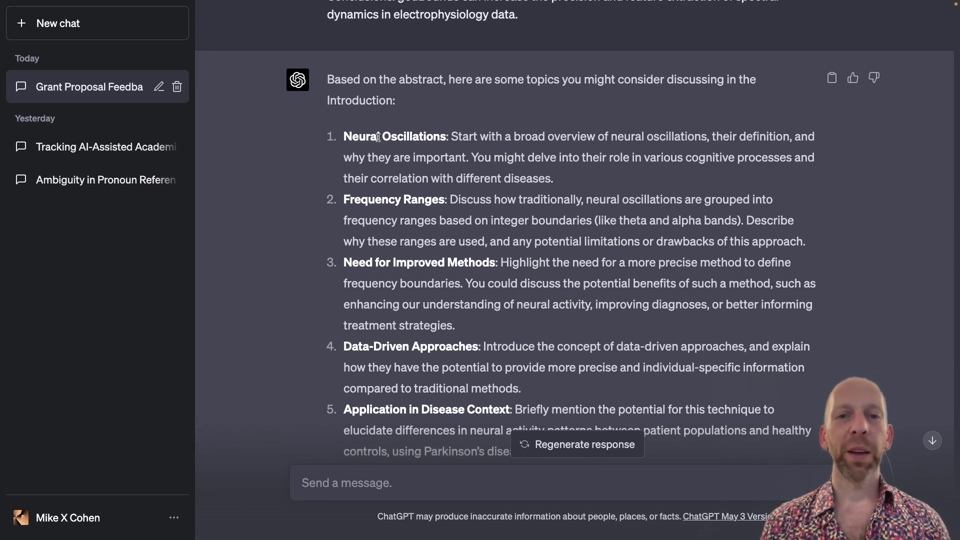
pyautogui.scroll(-3, 380, 141)
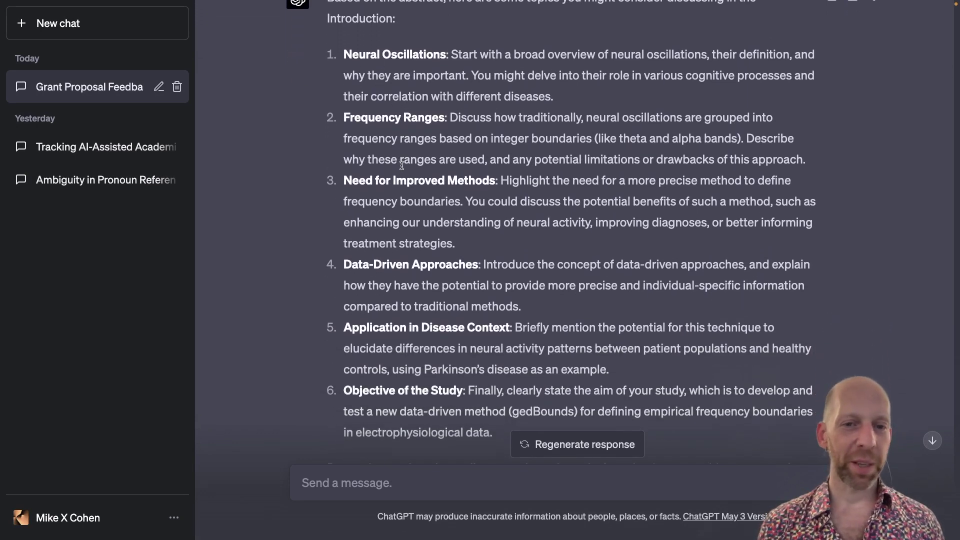
pyautogui.scroll(-4, 402, 150)
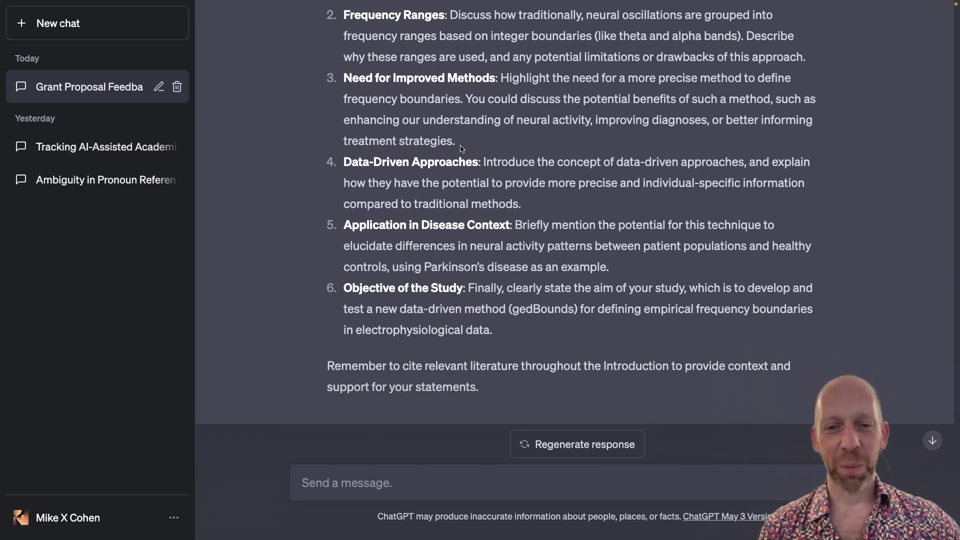
pyautogui.scroll(-1, 437, 156)
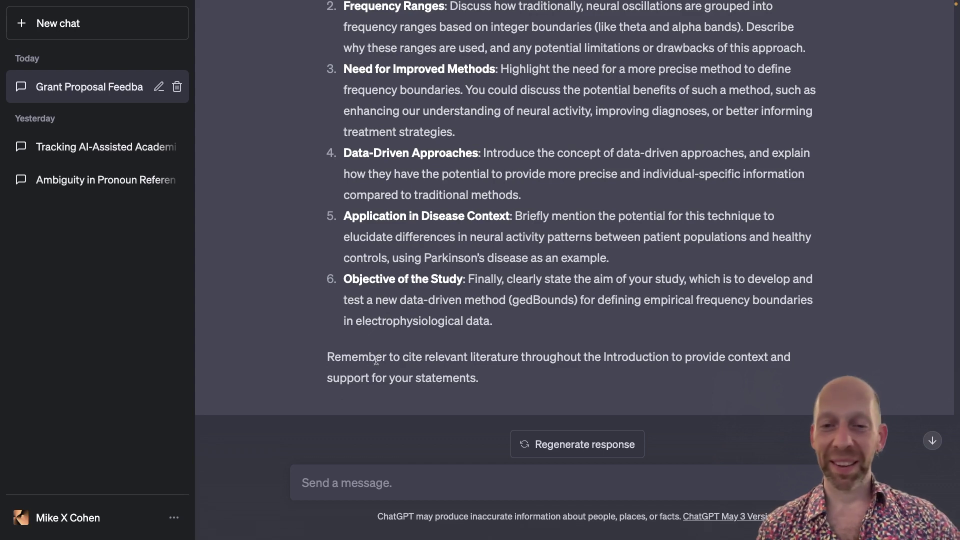
pyautogui.moveTo(399, 359); pyautogui.dragTo(468, 381)
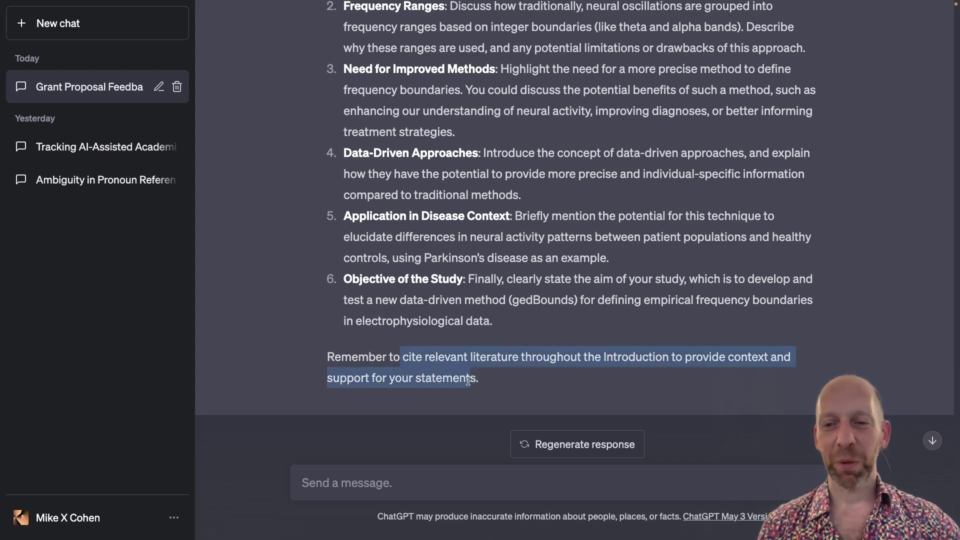
pyautogui.click(430, 376)
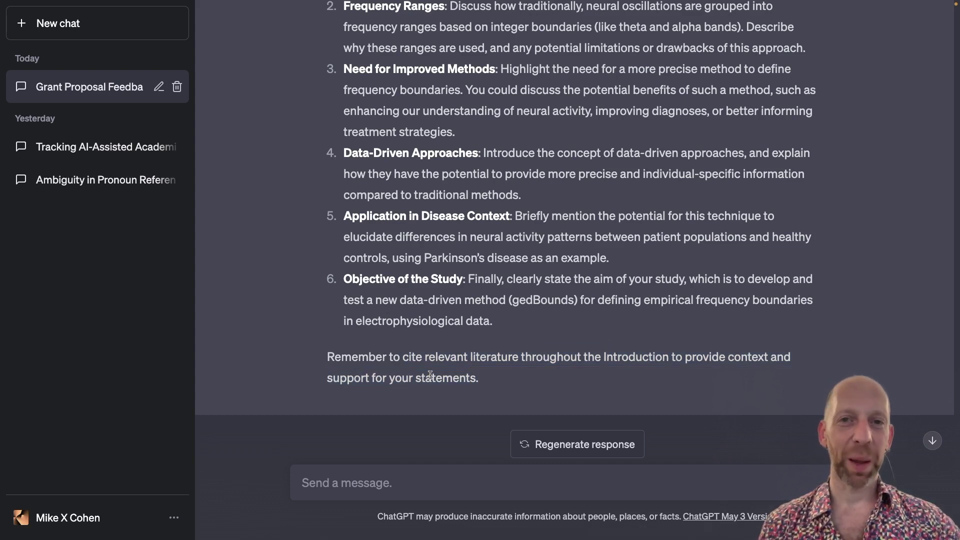